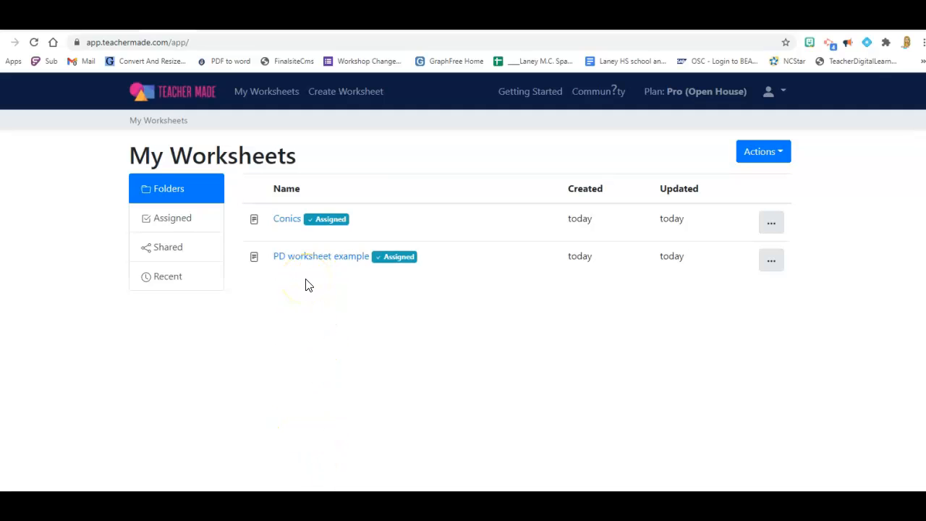
# Start a new worksheet titled "Worksheet Number 1" with the description "For Demo".
pyautogui.click(778, 152)
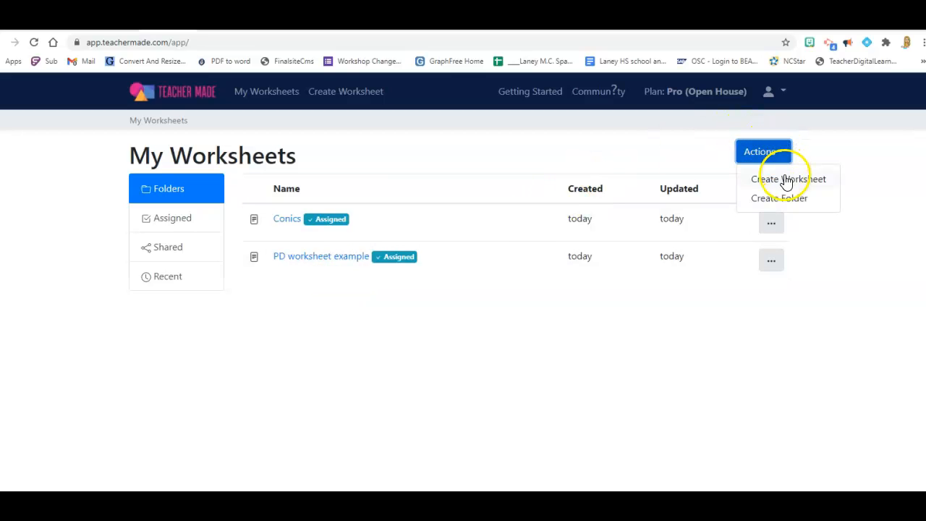
pyautogui.click(786, 180)
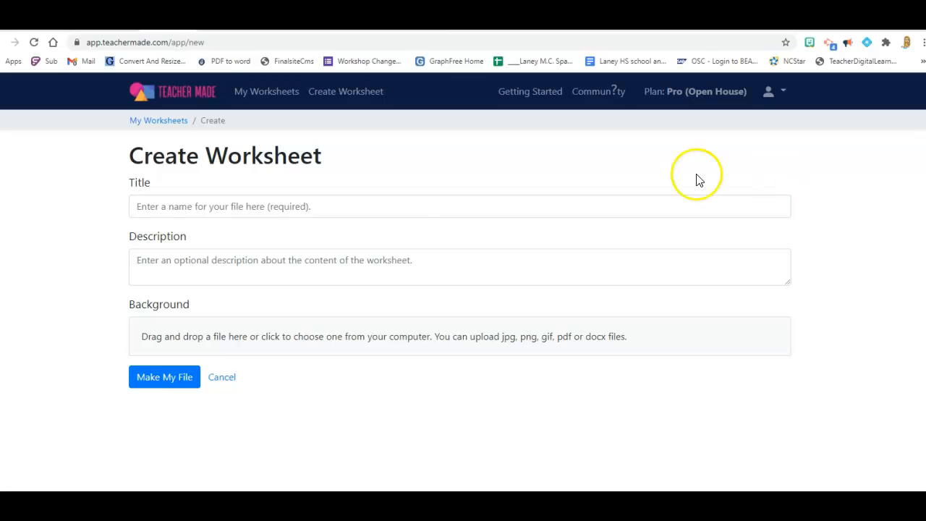
pyautogui.click(313, 207)
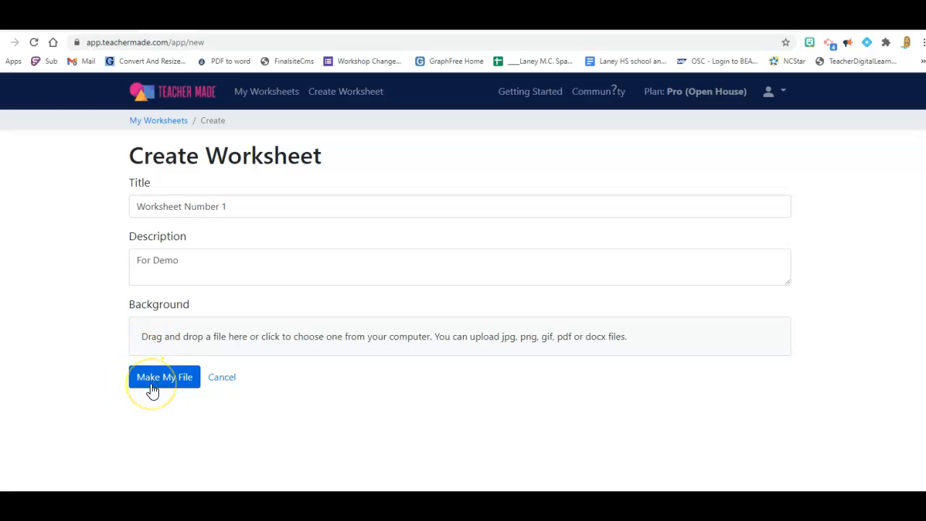
pyautogui.click(166, 381)
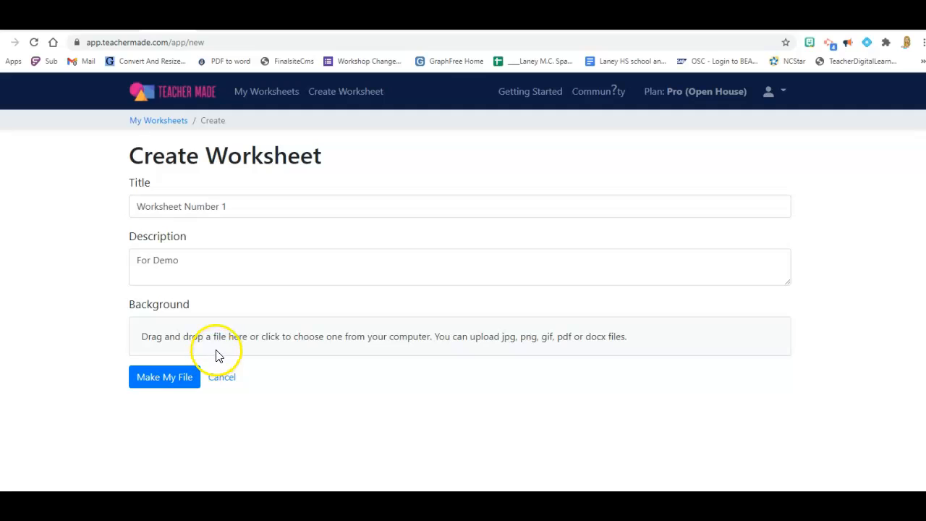
# Upload the PDF "TeacherMade Practice WorksheetName" as the worksheet's background and create the worksheet file.
pyautogui.click(393, 336)
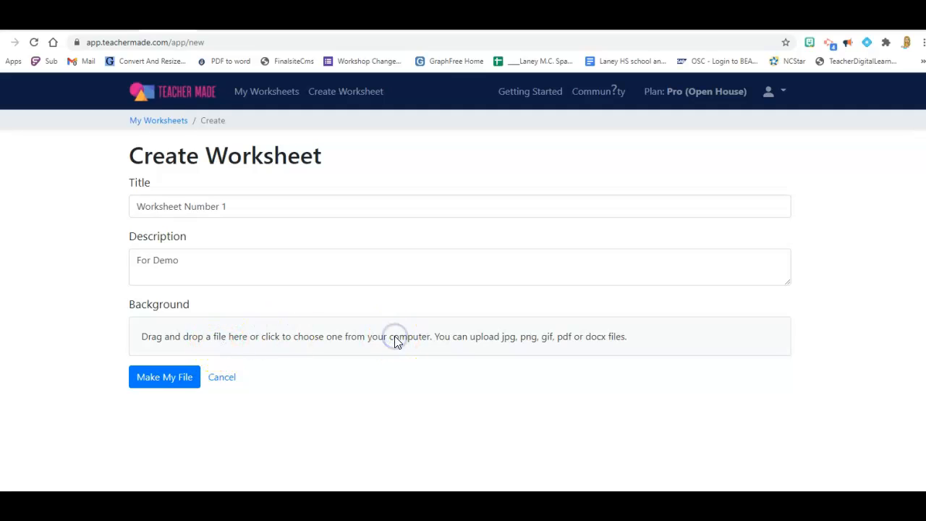
pyautogui.click(438, 337)
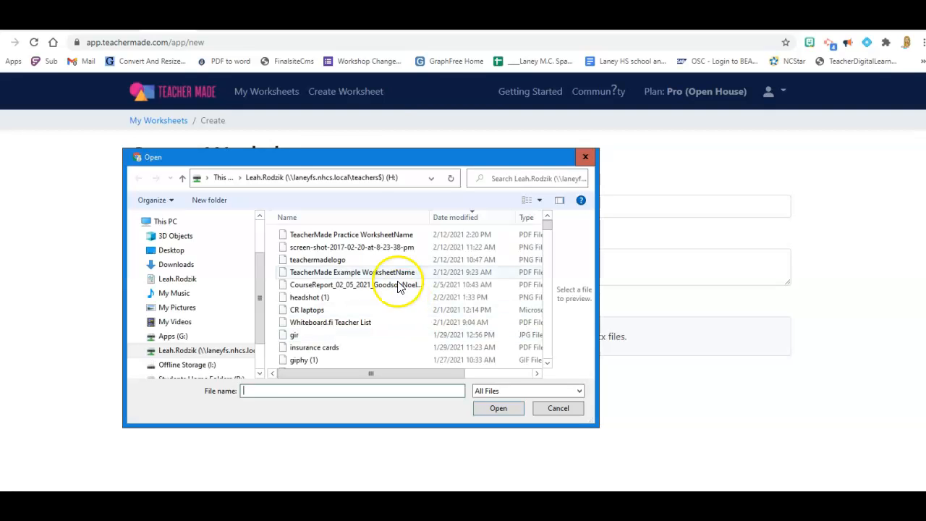
pyautogui.click(381, 234)
pyautogui.click(489, 409)
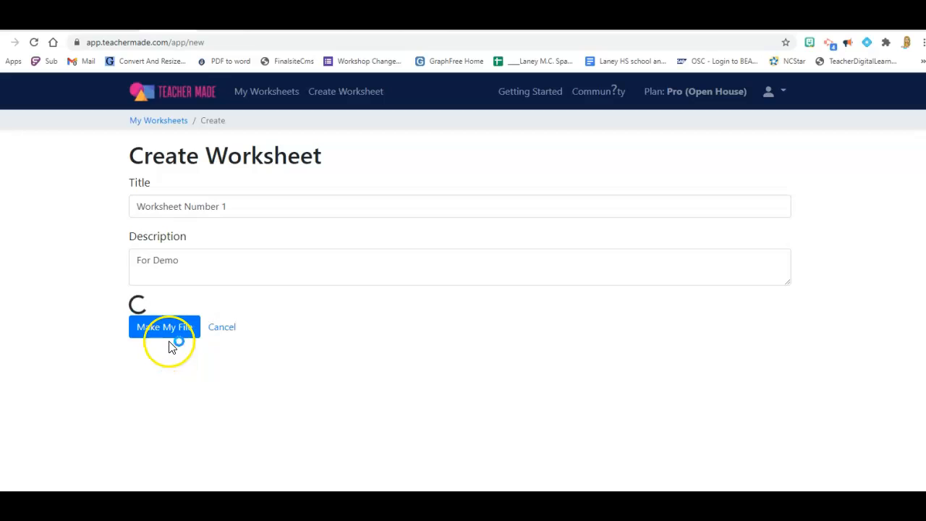
pyautogui.click(160, 483)
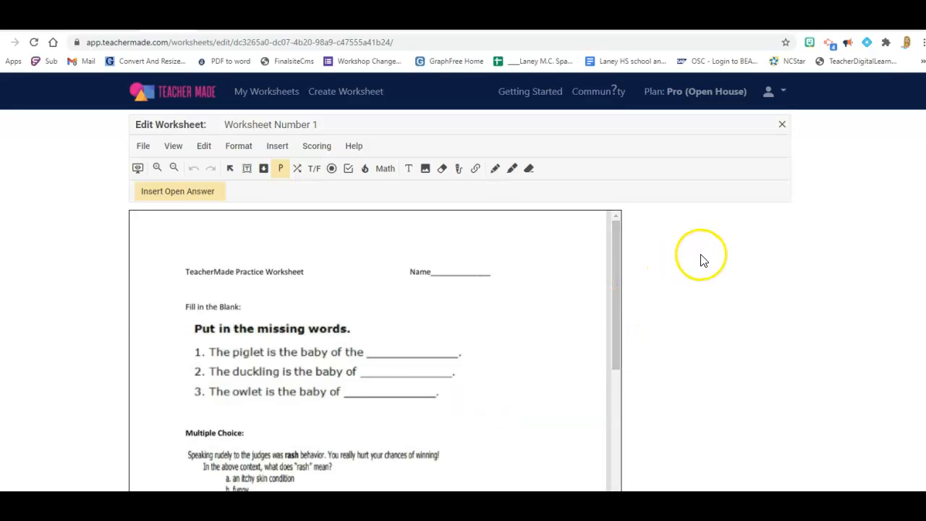
# Examine the available question types and annotation tools, from short answer, dropdown and matching to hot spot, math and link.
pyautogui.moveTo(616, 238)
pyautogui.mouseDown()
pyautogui.moveTo(610, 372)
pyautogui.moveTo(606, 238)
pyautogui.mouseUp()
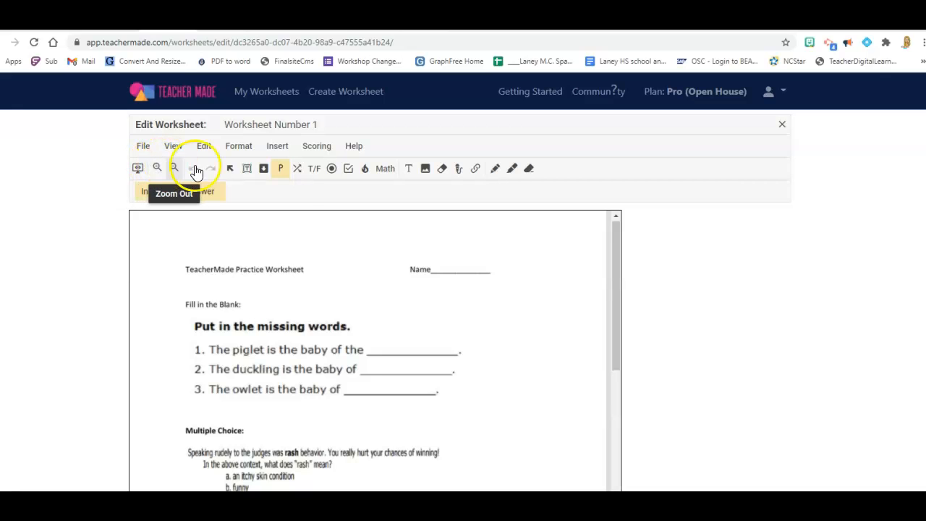
pyautogui.click(263, 172)
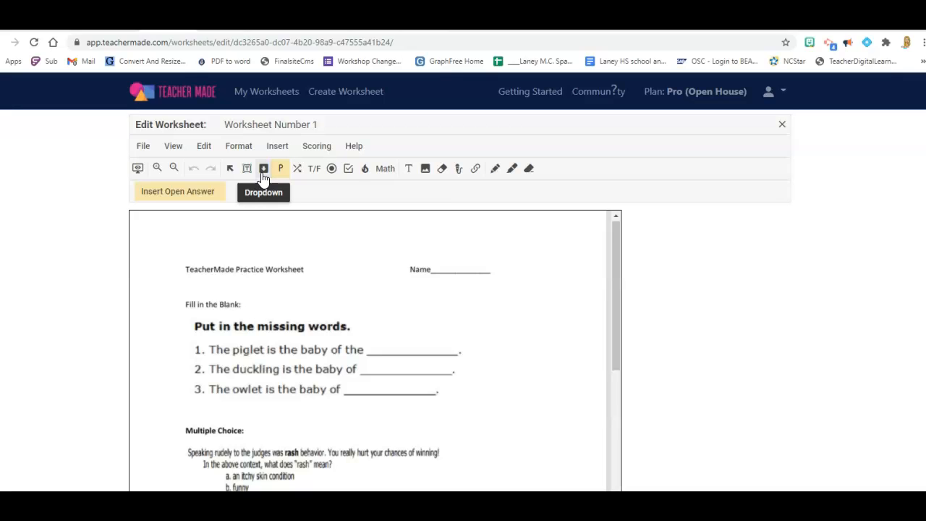
pyautogui.click(278, 172)
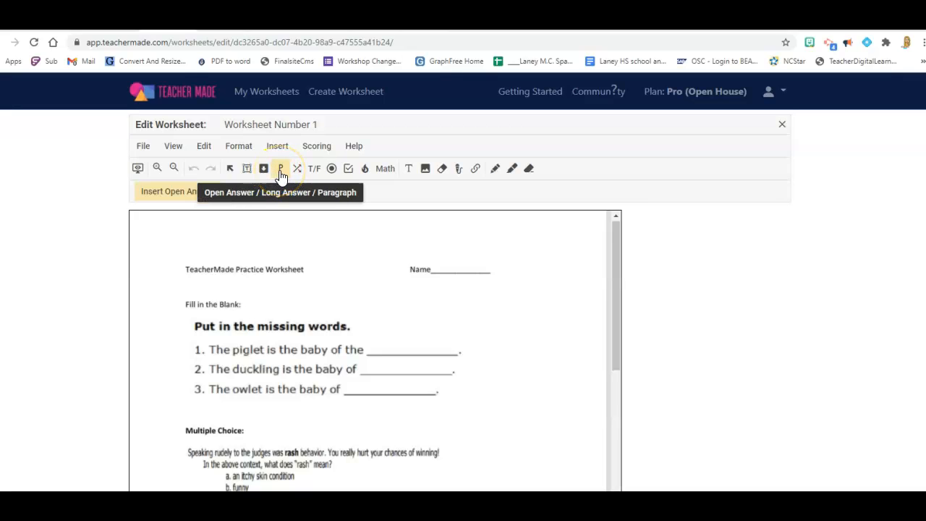
pyautogui.click(282, 178)
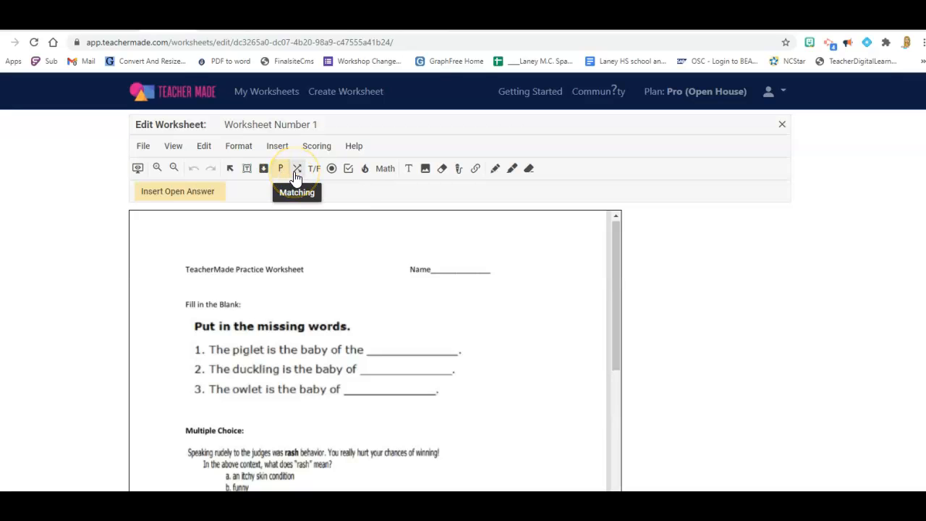
pyautogui.click(314, 172)
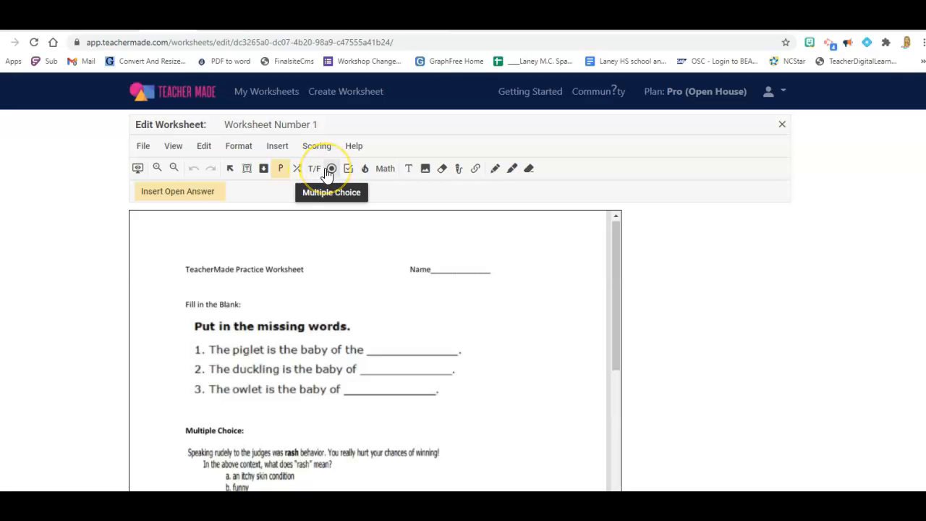
pyautogui.click(347, 171)
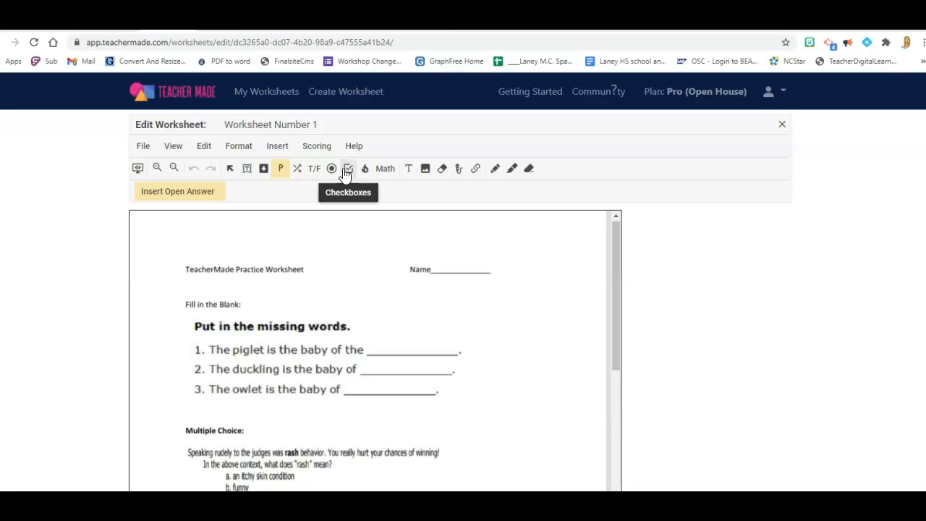
pyautogui.click(364, 172)
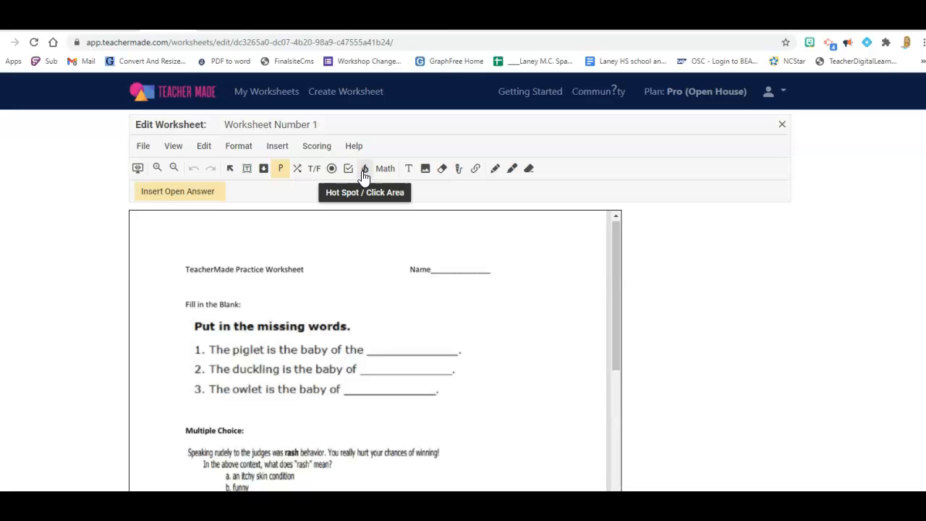
pyautogui.click(383, 174)
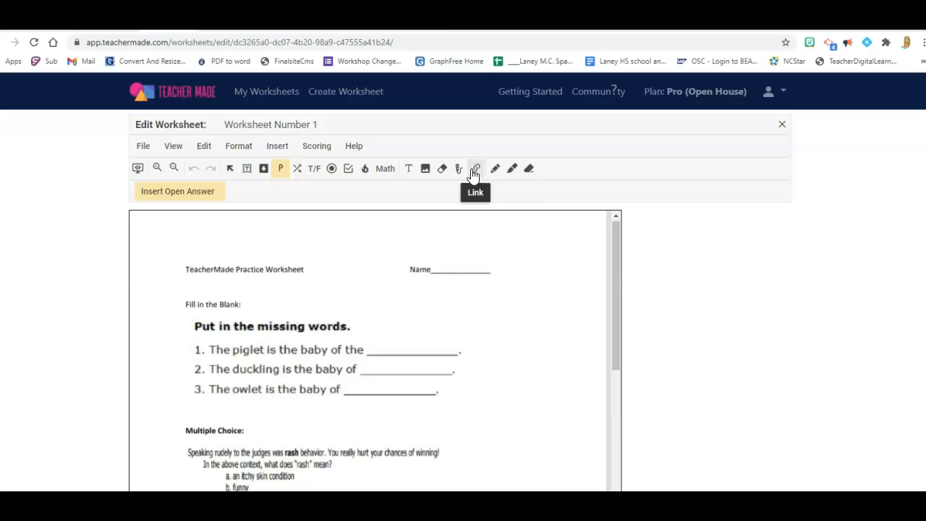
pyautogui.scroll(1, 369, 350)
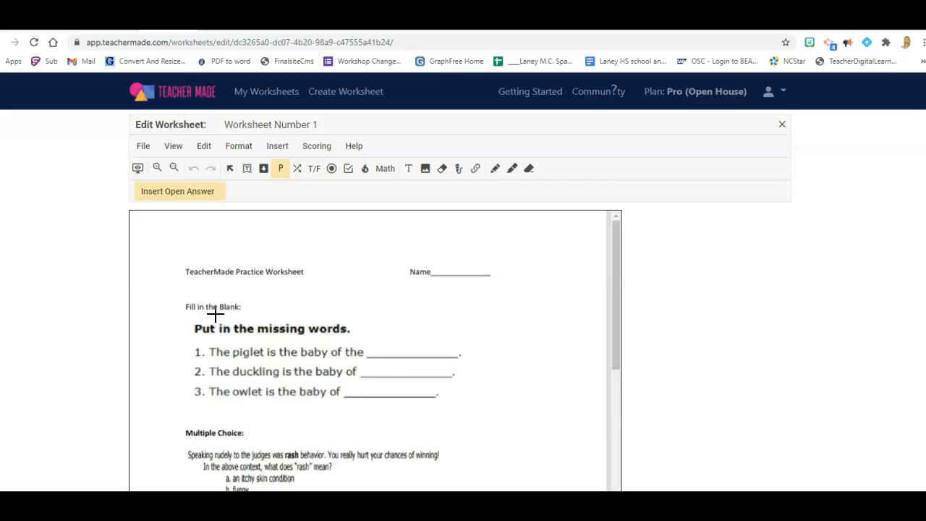
# Add a short-answer field over the blank in sentence 1 about the piglet, with "Pig" as the correct answer.
pyautogui.click(248, 171)
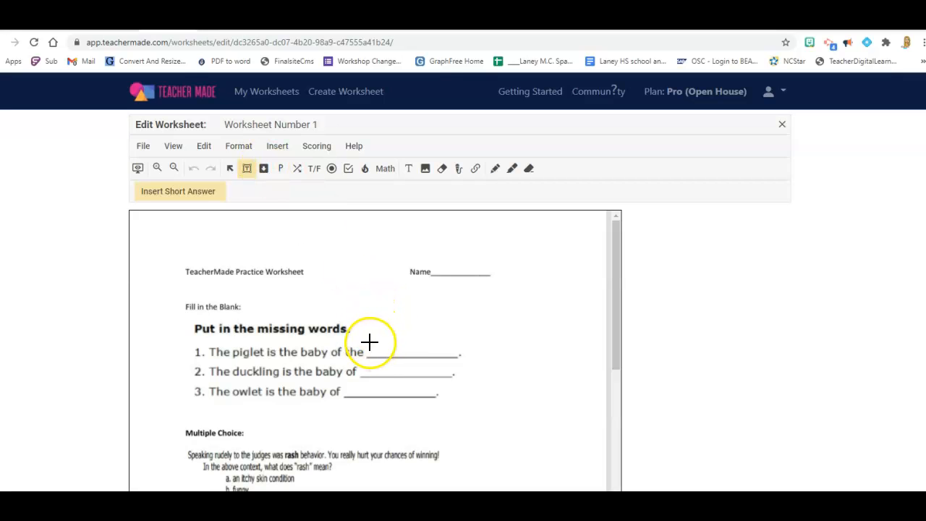
pyautogui.moveTo(367, 341); pyautogui.dragTo(451, 348)
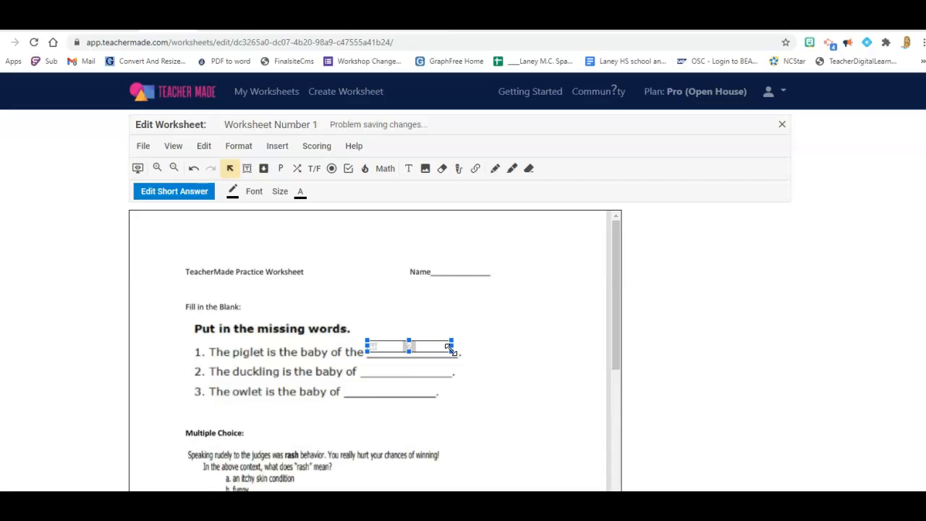
pyautogui.click(400, 348)
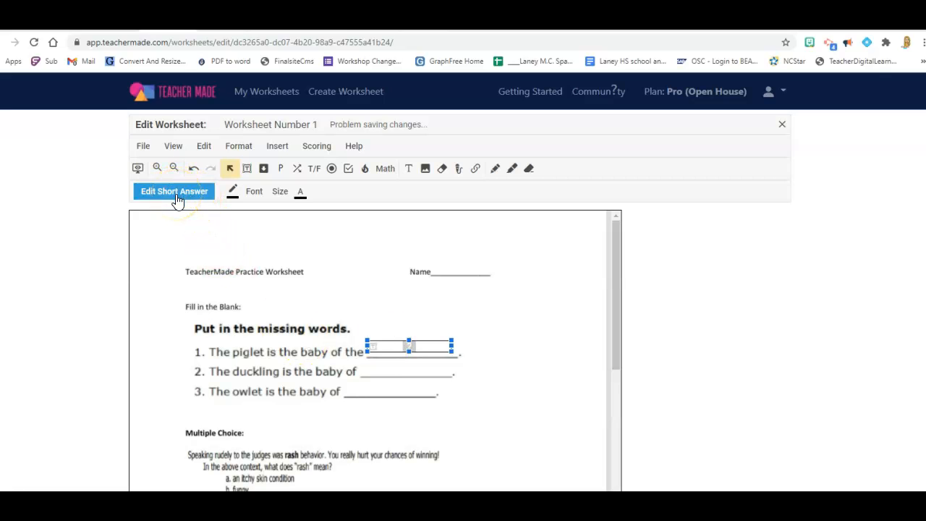
pyautogui.click(175, 194)
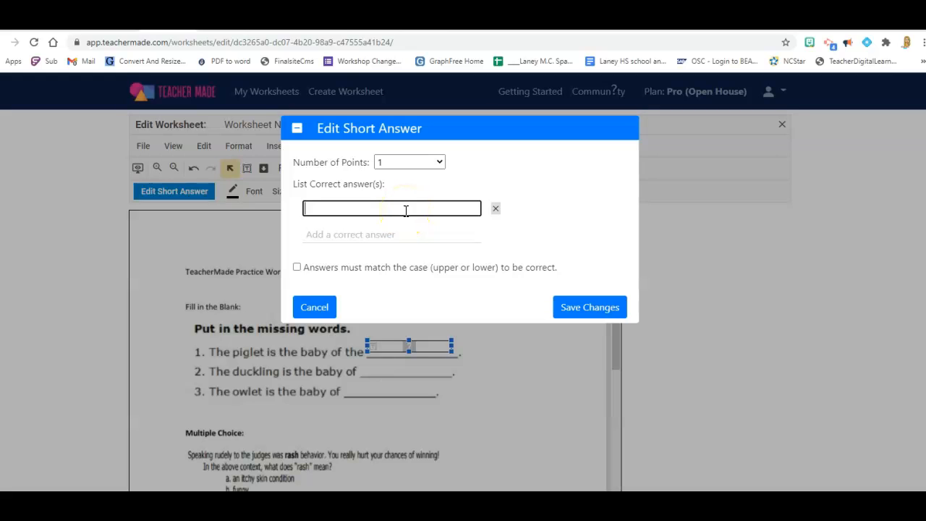
pyautogui.write('Pig')
pyautogui.click(581, 312)
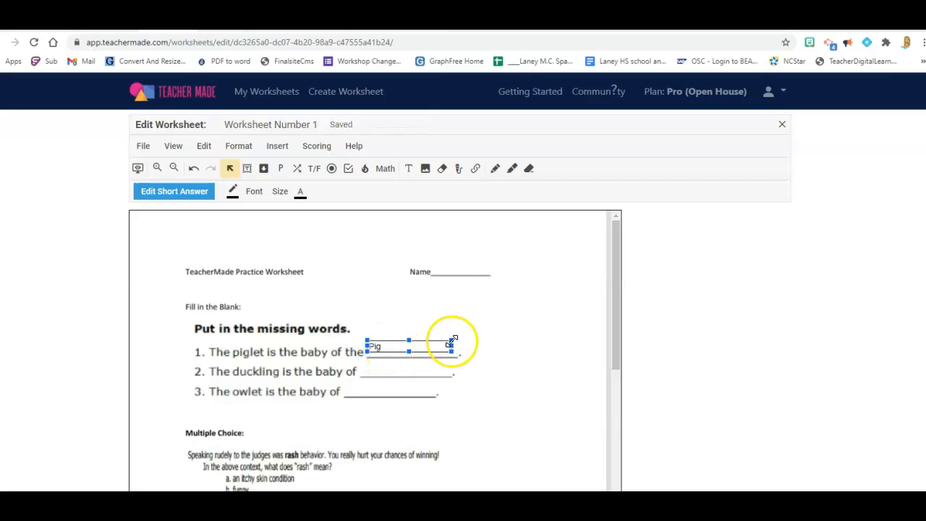
# Add a short-answer field over the blank in sentence 2 about the duckling, with "duck" as the correct answer.
pyautogui.click(247, 167)
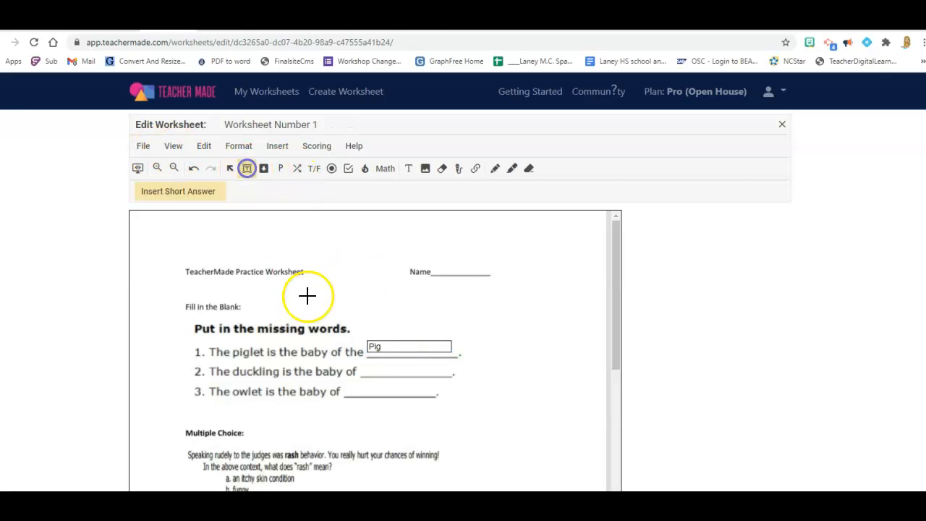
pyautogui.moveTo(360, 365); pyautogui.dragTo(453, 366)
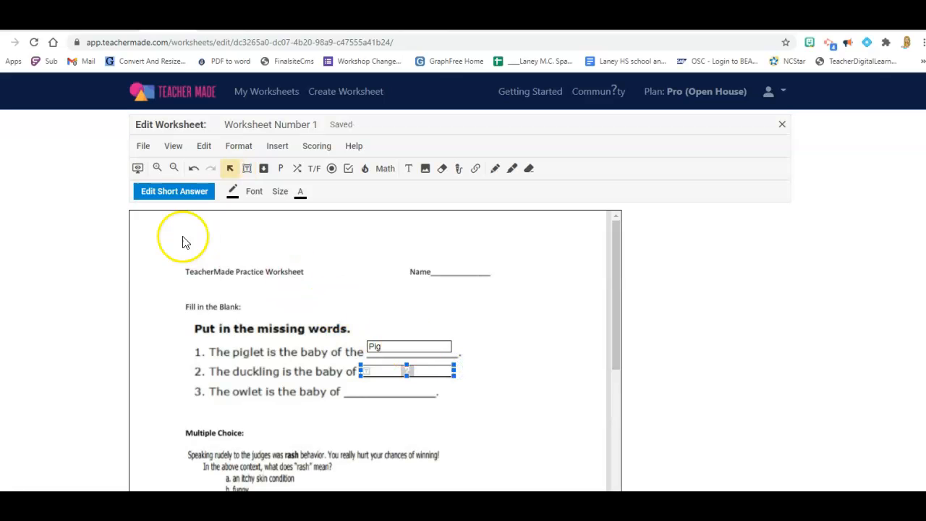
pyautogui.click(181, 189)
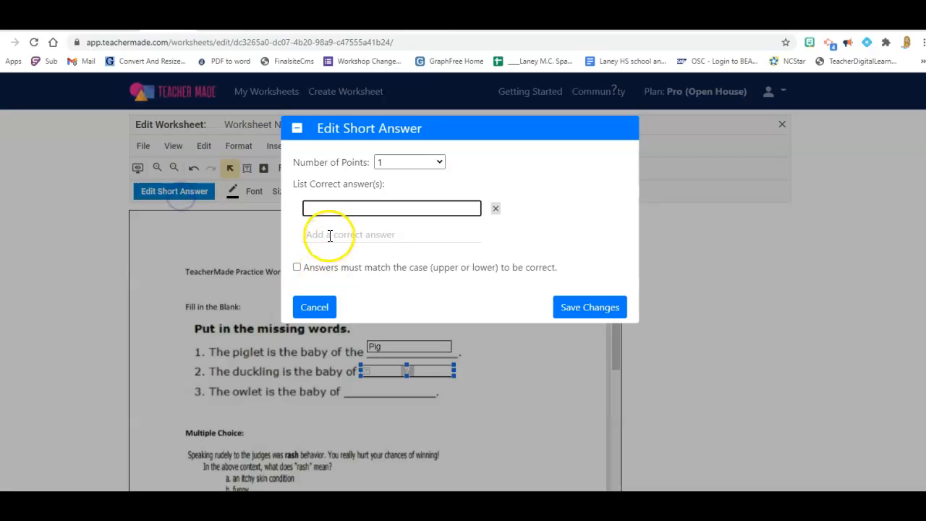
pyautogui.write('duck')
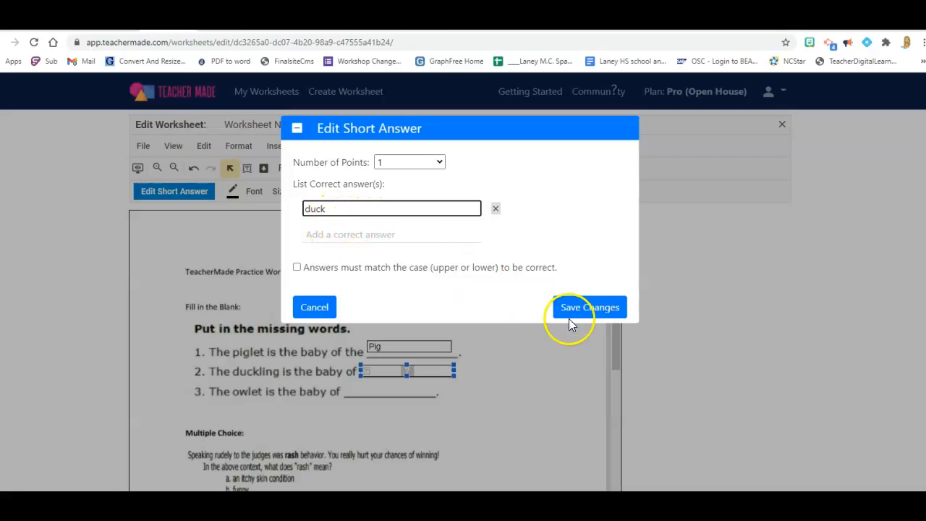
pyautogui.click(570, 309)
pyautogui.click(181, 191)
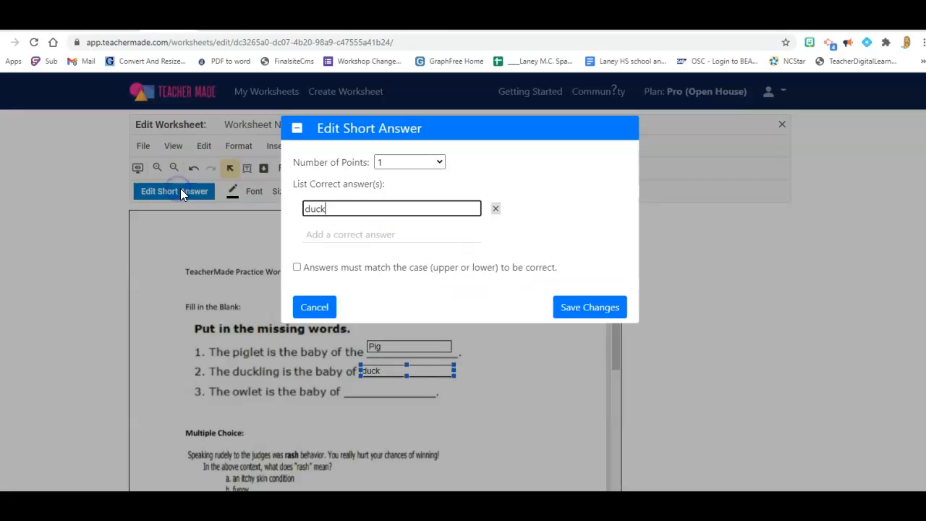
pyautogui.click(571, 308)
# Add a short-answer field over the blank in sentence 3 about the owlet, with "owl" as the correct answer.
pyautogui.click(246, 168)
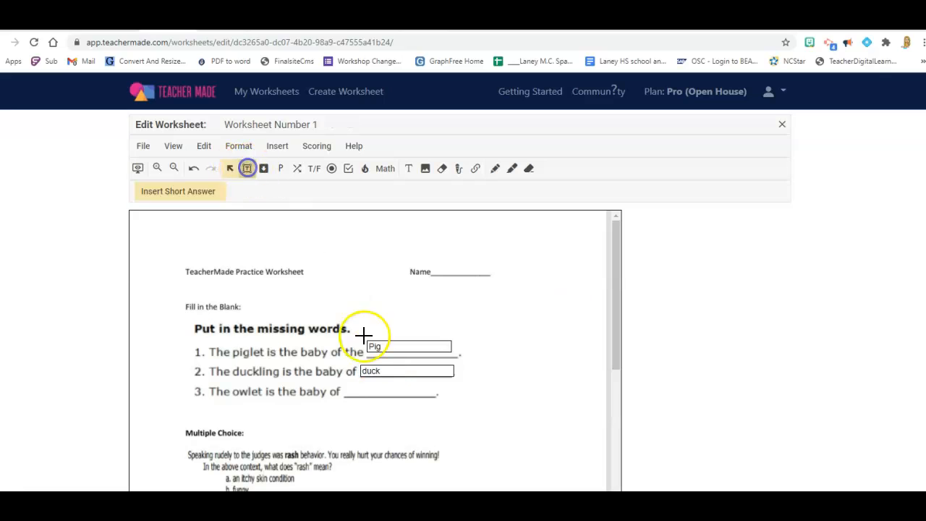
pyautogui.moveTo(343, 386); pyautogui.dragTo(421, 397)
pyautogui.click(177, 192)
pyautogui.write('owl')
pyautogui.click(611, 308)
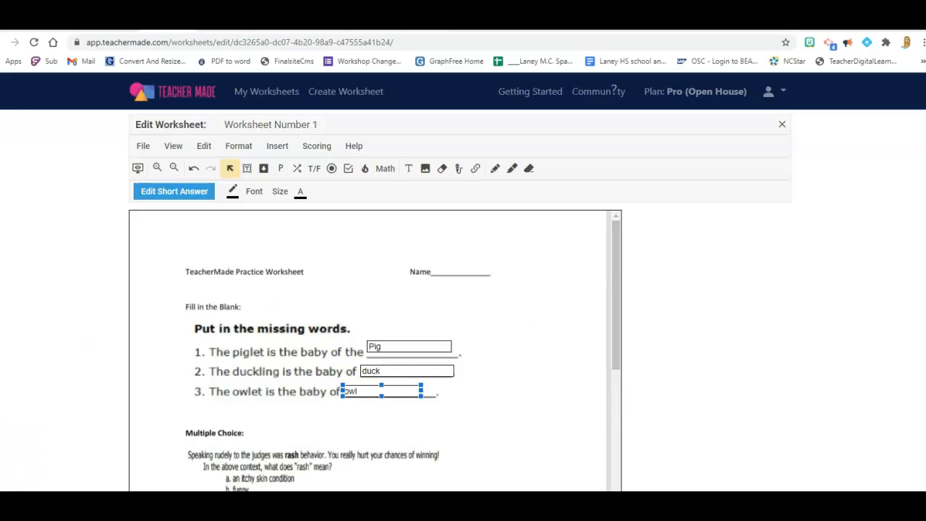
# Insert a multiple-choice field with 4 choices on the "rash" question and align its circles over the letters a to d.
pyautogui.moveTo(616, 315); pyautogui.dragTo(615, 370)
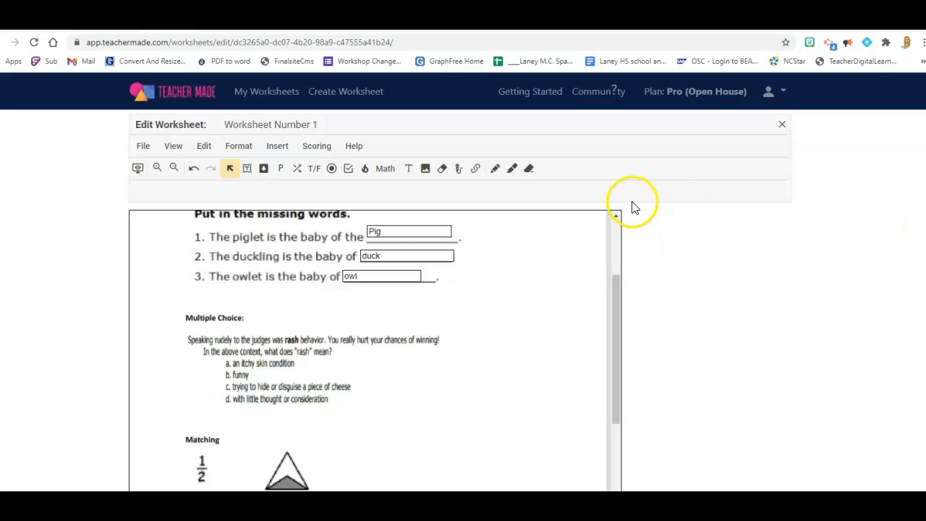
pyautogui.click(330, 170)
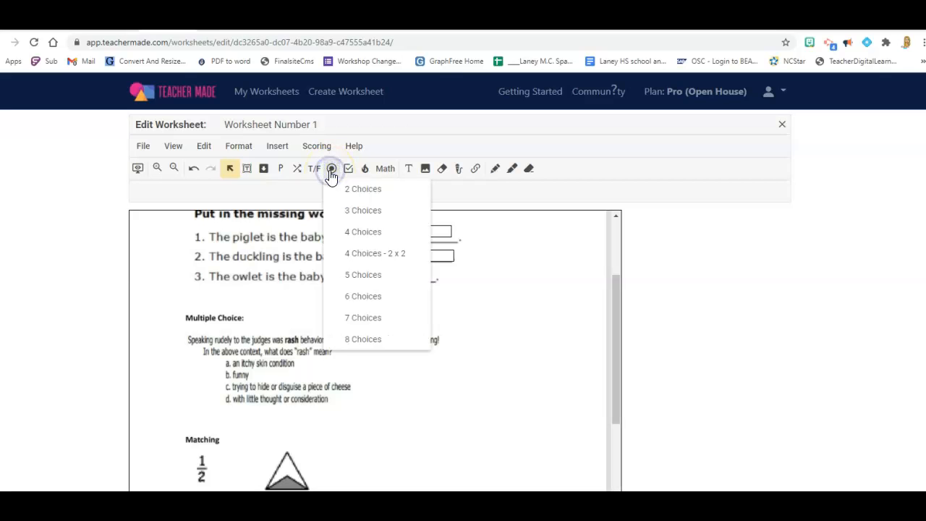
pyautogui.click(360, 233)
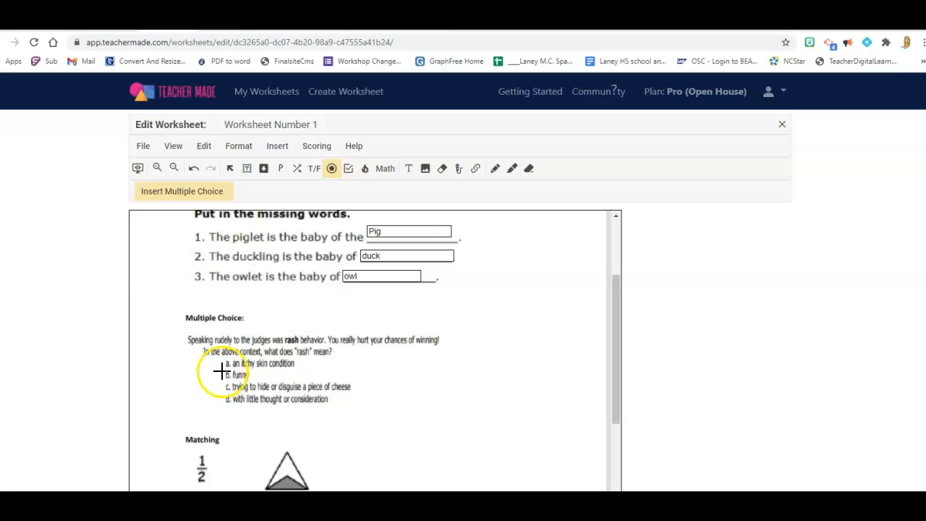
pyautogui.click(213, 361)
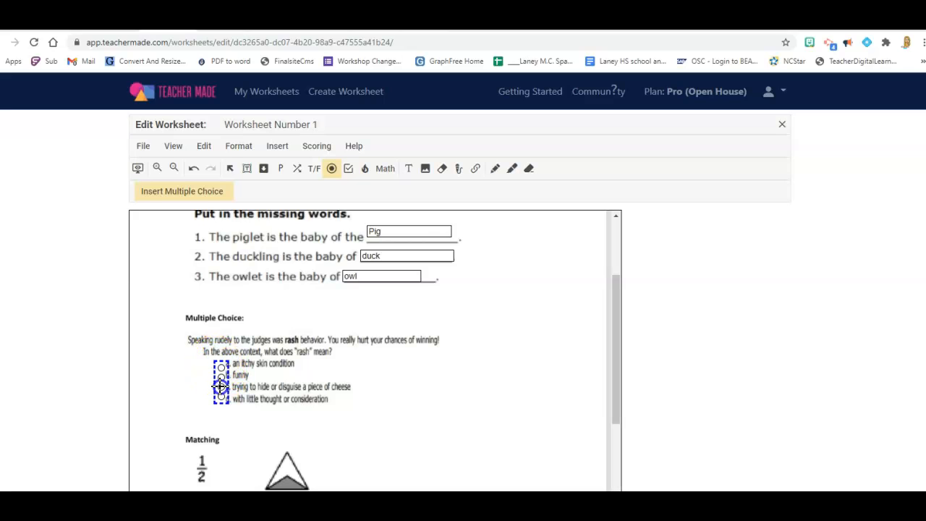
pyautogui.moveTo(220, 386); pyautogui.dragTo(221, 356)
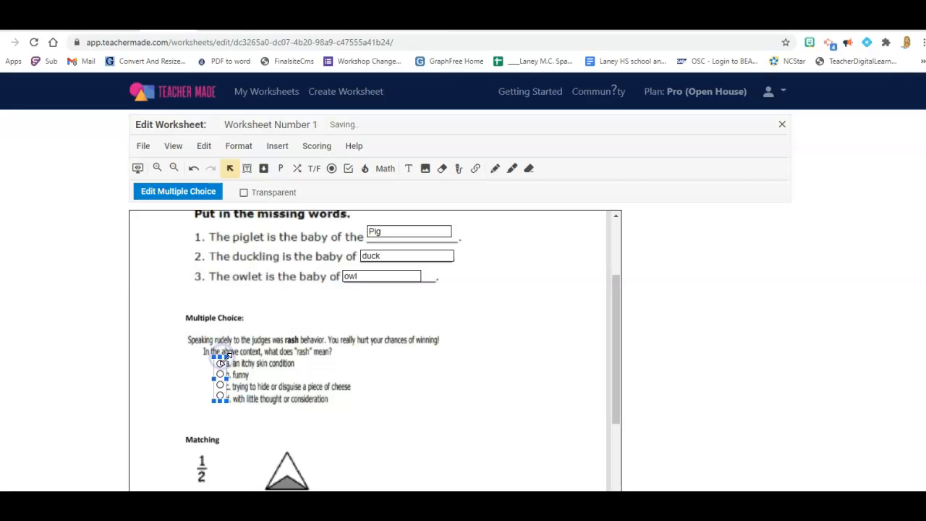
pyautogui.moveTo(220, 369); pyautogui.dragTo(224, 368)
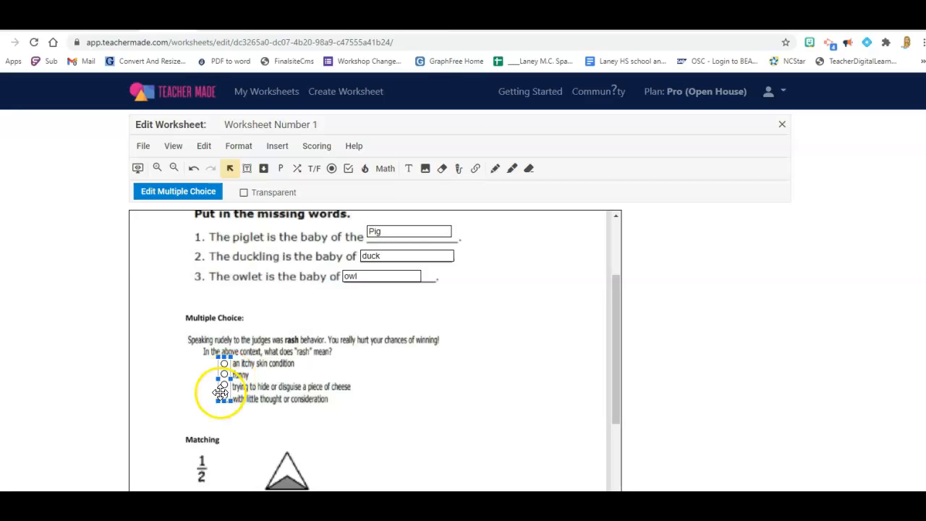
# Mark "with little thought or consideration" as the correct answer to the "rash" question and save its settings with 1 point and 4 choices.
pyautogui.click(225, 397)
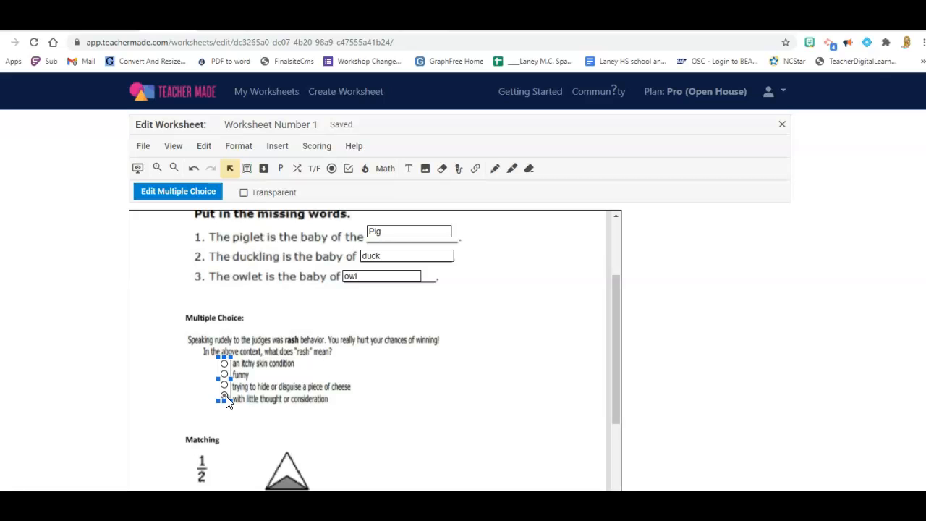
pyautogui.click(189, 191)
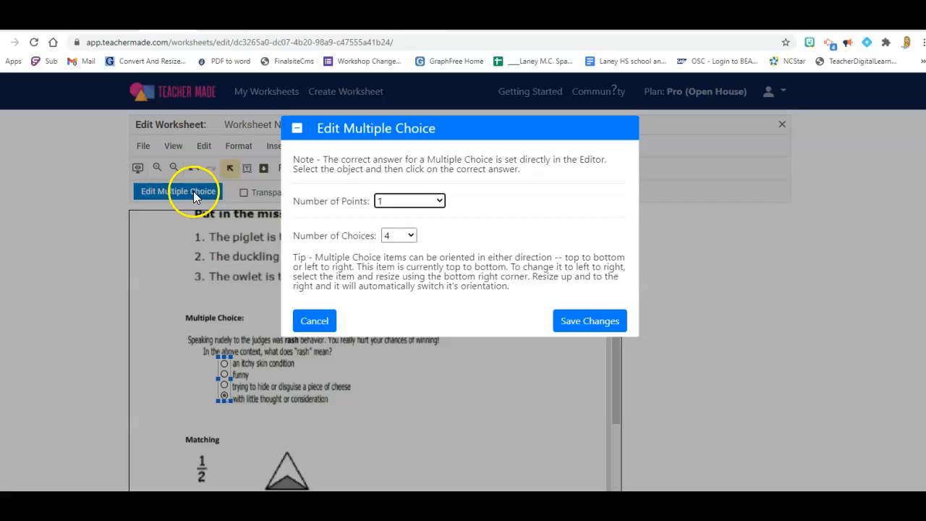
pyautogui.click(597, 322)
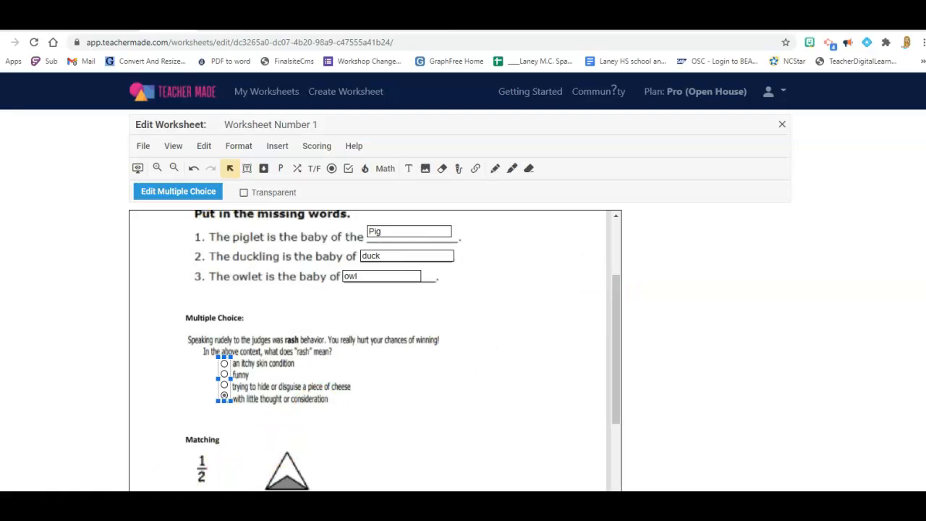
# Insert matching boxes over each of the five fractions and each of the five shaded shapes in the Matching section.
pyautogui.scroll(-3, 375, 350)
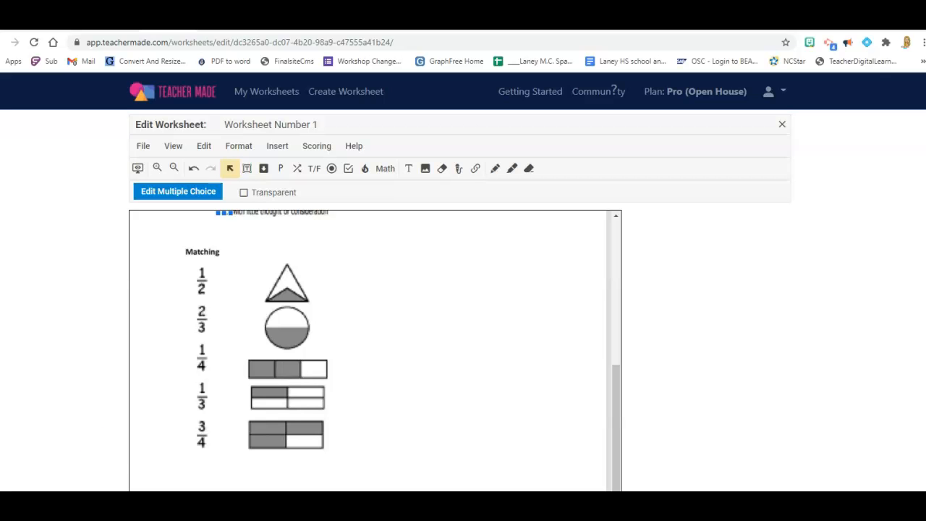
pyautogui.click(298, 168)
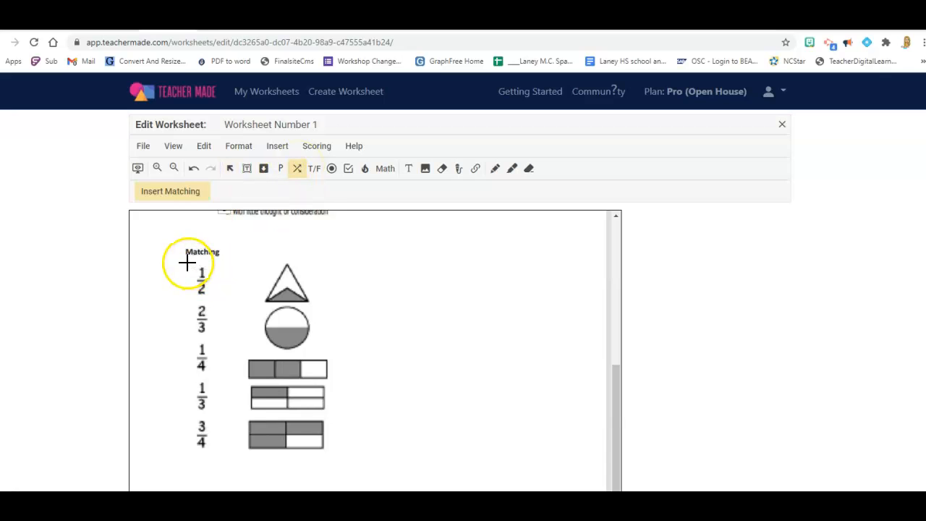
pyautogui.moveTo(188, 264)
pyautogui.mouseDown()
pyautogui.moveTo(212, 297)
pyautogui.moveTo(196, 316)
pyautogui.moveTo(212, 334)
pyautogui.mouseUp()
pyautogui.click(297, 169)
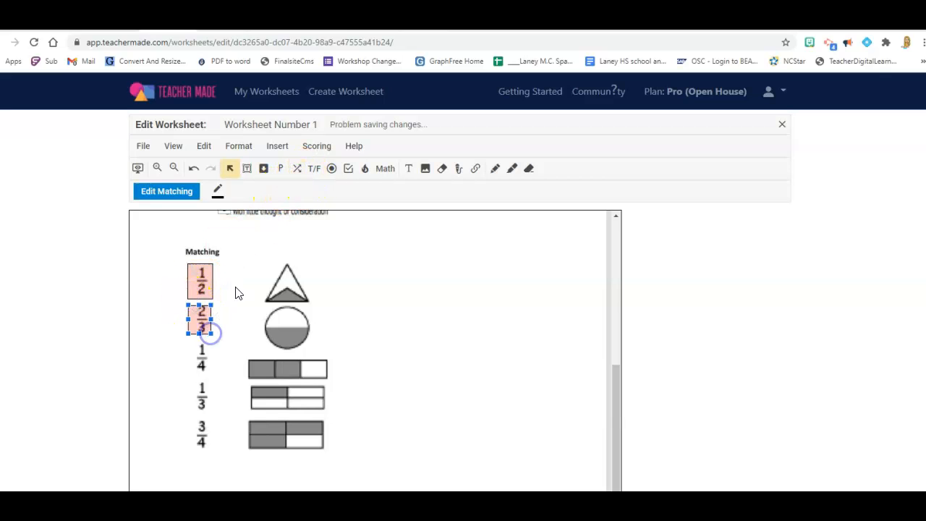
pyautogui.click(348, 169)
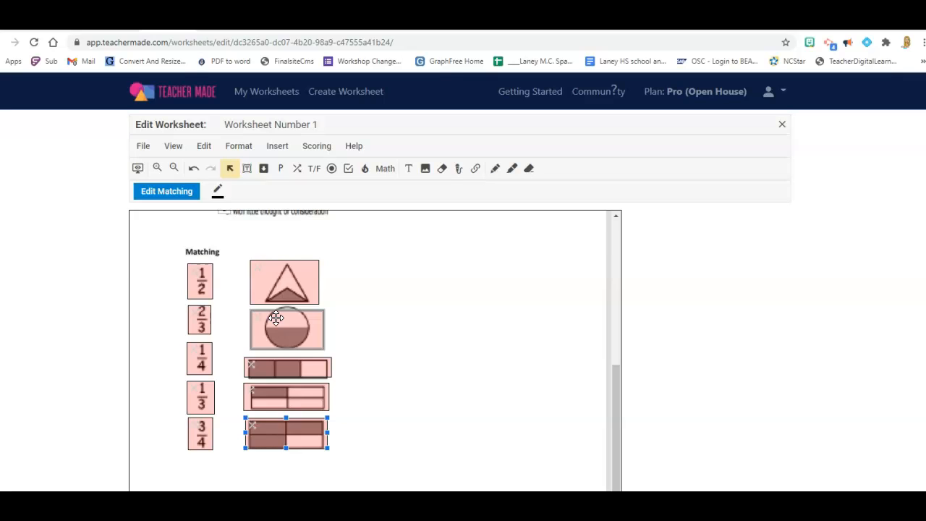
# Link each fraction to its shape: 1/2 to the circle, 2/3, 1/4 and 3/4 to their matching shaded rectangles, and 1/3 to the triangle.
pyautogui.click(202, 272)
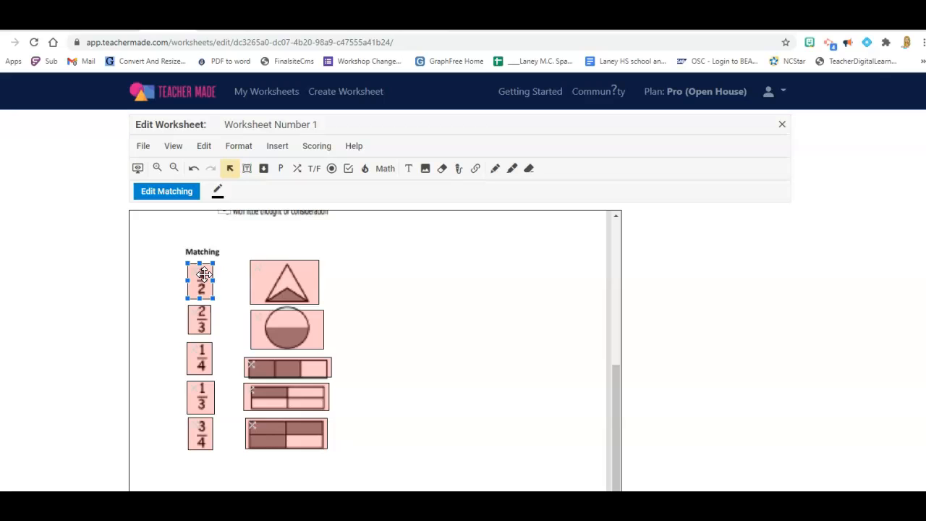
pyautogui.moveTo(204, 274); pyautogui.dragTo(266, 327)
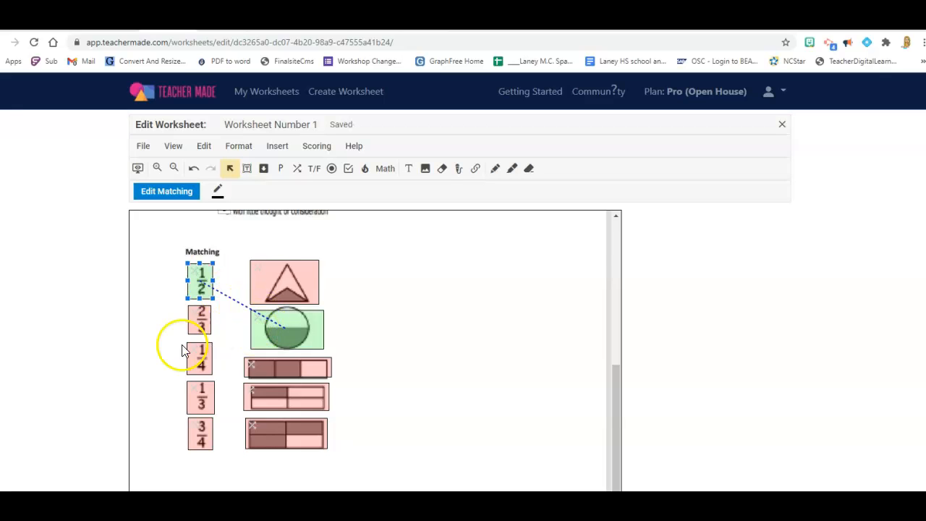
pyautogui.click(202, 323)
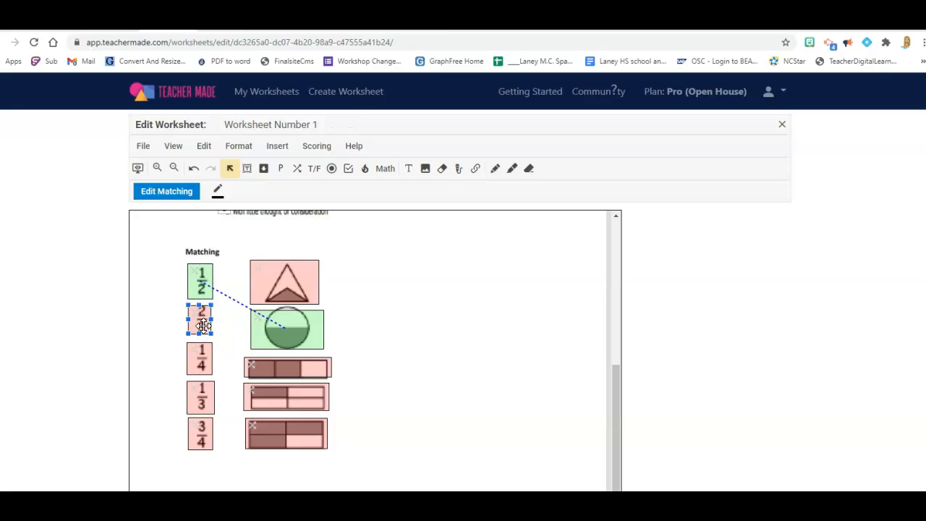
pyautogui.moveTo(204, 326); pyautogui.dragTo(279, 364)
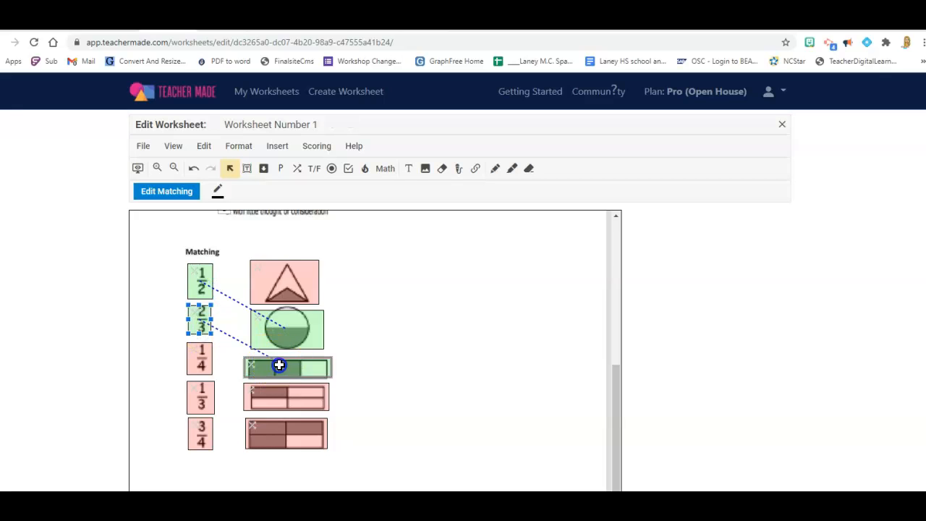
pyautogui.moveTo(205, 366); pyautogui.dragTo(259, 394)
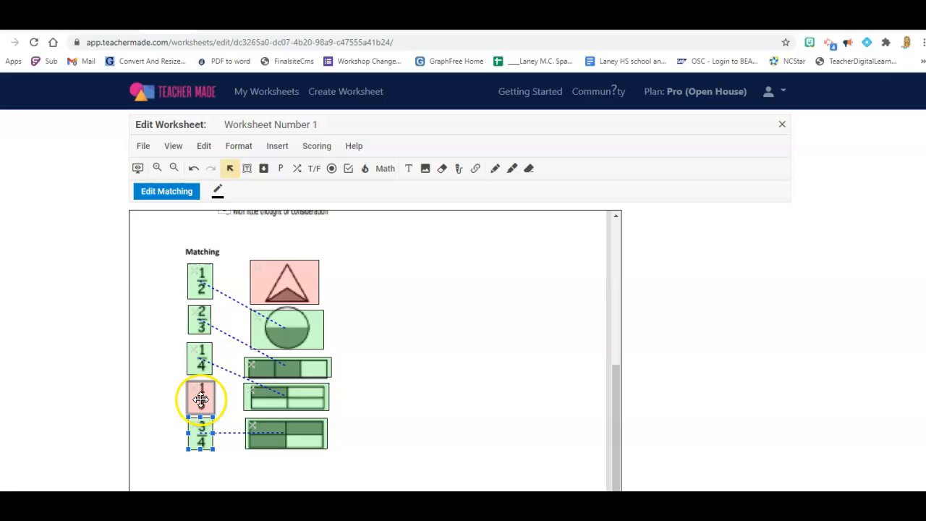
pyautogui.moveTo(201, 398); pyautogui.dragTo(269, 289)
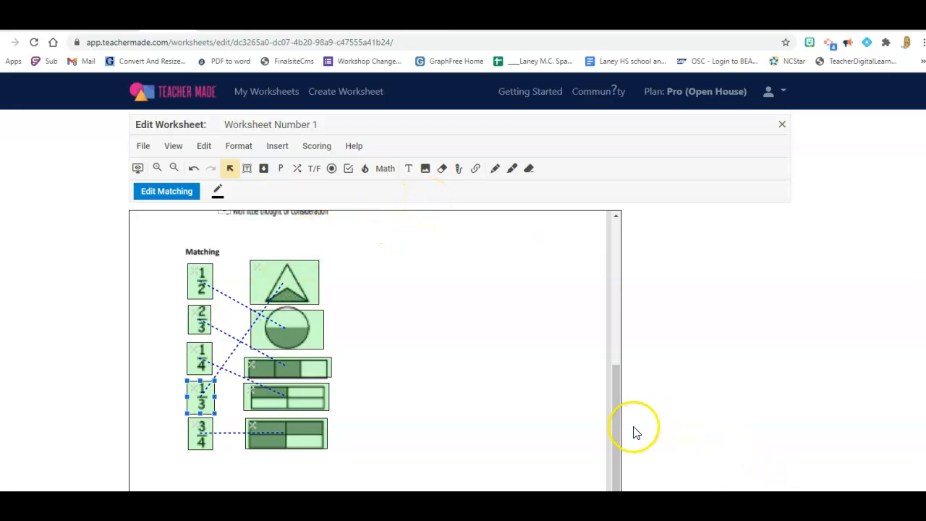
# Try a three-box checkbox field in the blank area beside the matching shapes, mark its first two boxes correct and delete the field.
pyautogui.click(347, 171)
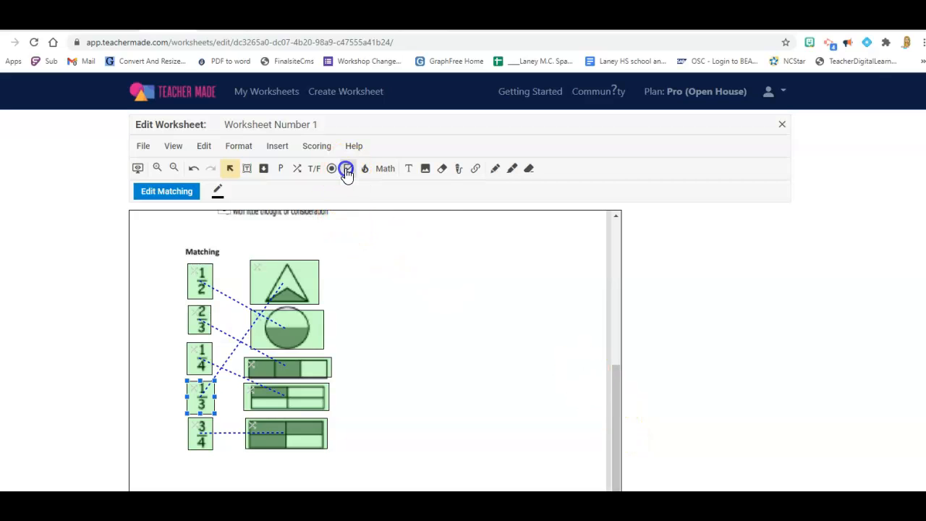
pyautogui.click(390, 230)
pyautogui.moveTo(394, 273); pyautogui.dragTo(437, 349)
pyautogui.click(416, 287)
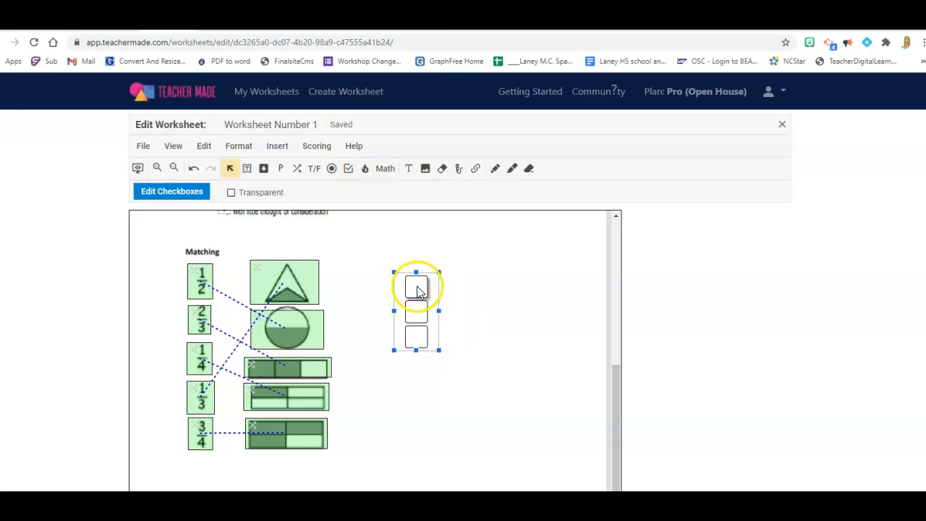
pyautogui.click(417, 312)
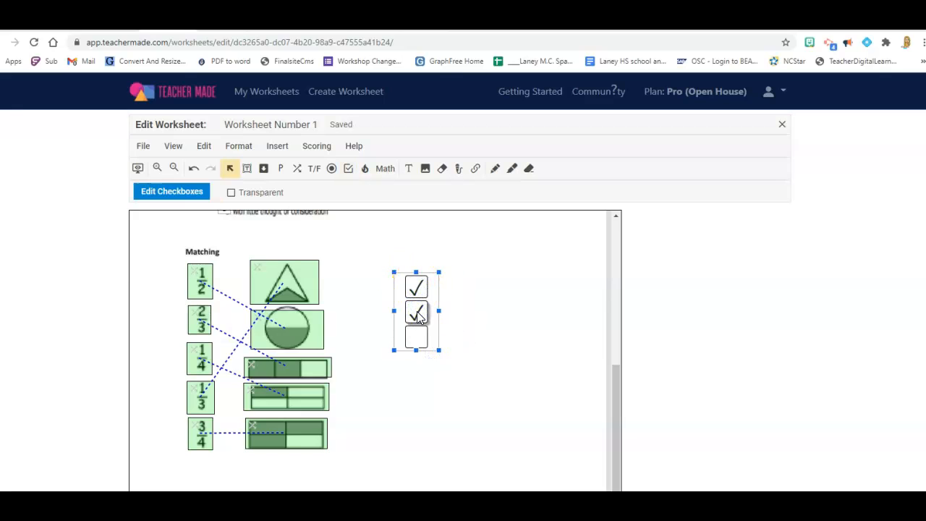
pyautogui.press('Delete')
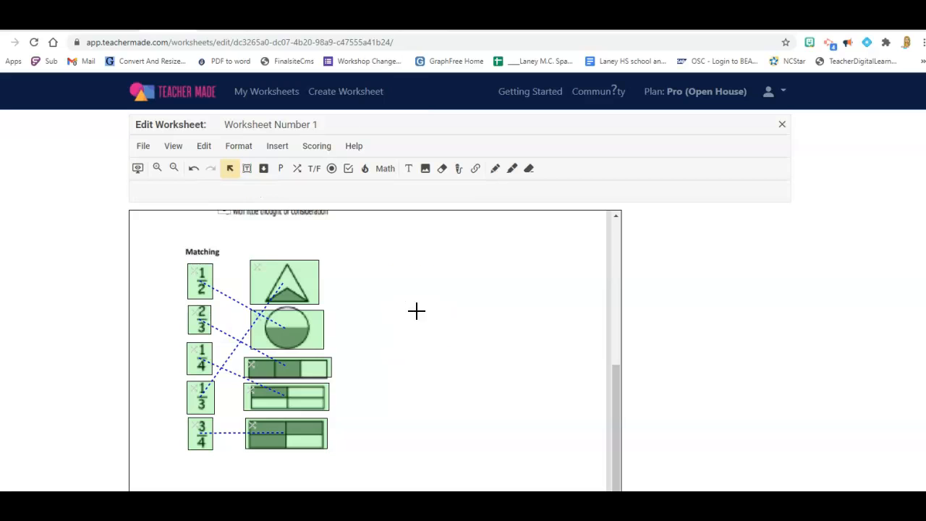
# Try an algebra expression math field in the blank area beside the matching shapes and remove it.
pyautogui.click(385, 168)
pyautogui.click(422, 254)
pyautogui.click(461, 304)
pyautogui.click(443, 298)
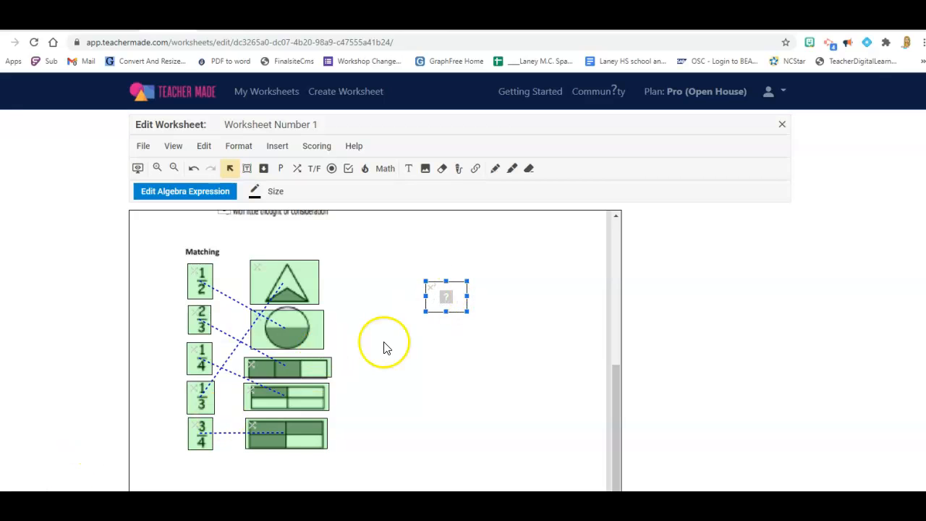
pyautogui.click(405, 337)
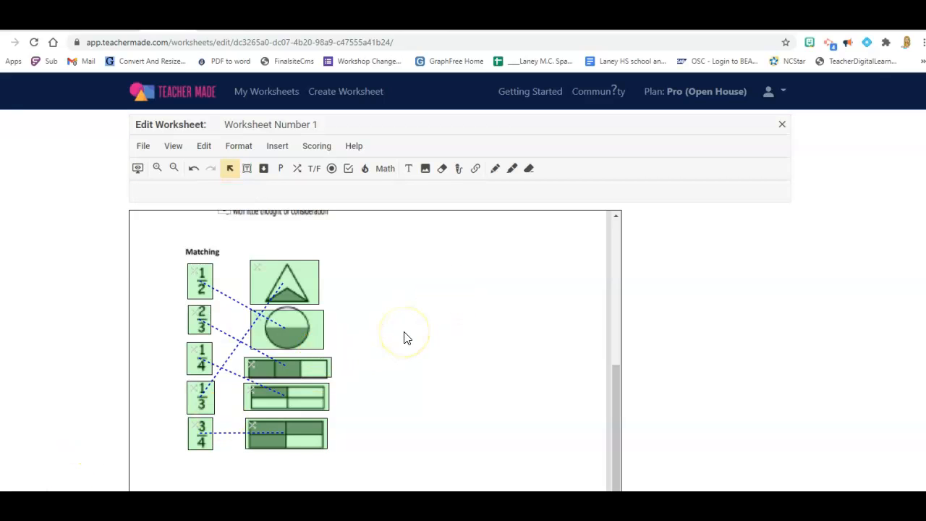
# Try inserting an audio item beside the matching shapes and close the recorder without attaching a recording.
pyautogui.click(459, 169)
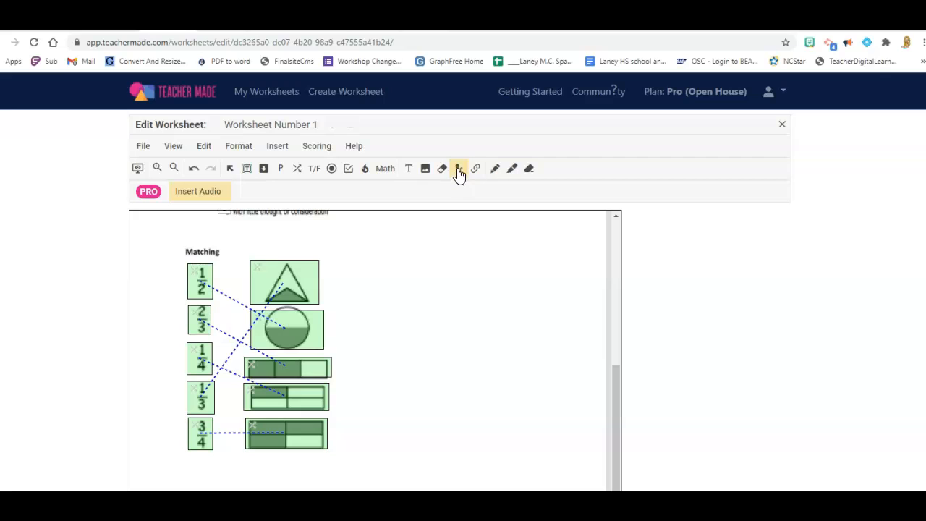
pyautogui.click(417, 293)
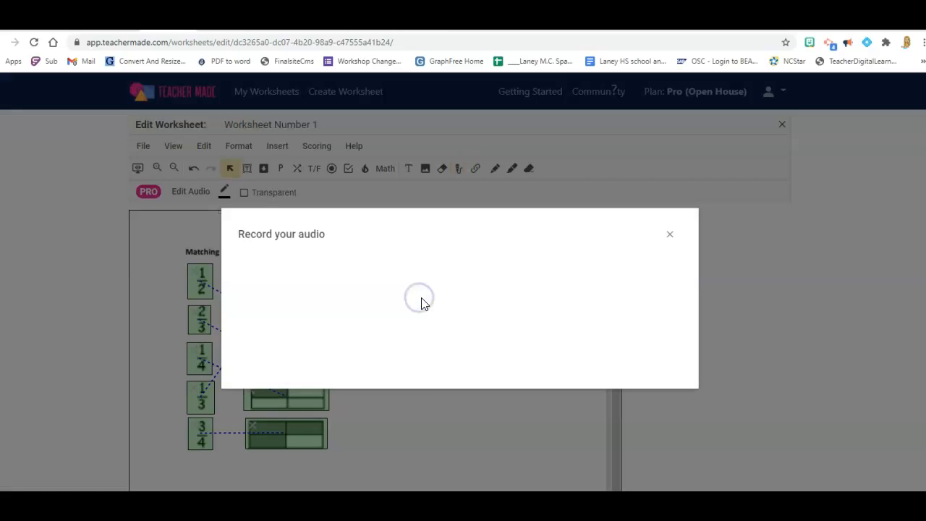
pyautogui.click(434, 298)
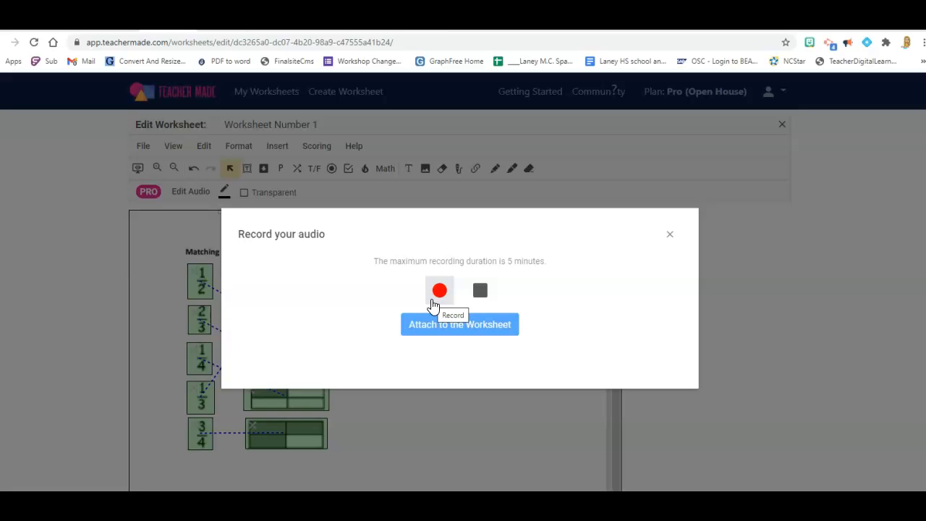
pyautogui.click(482, 291)
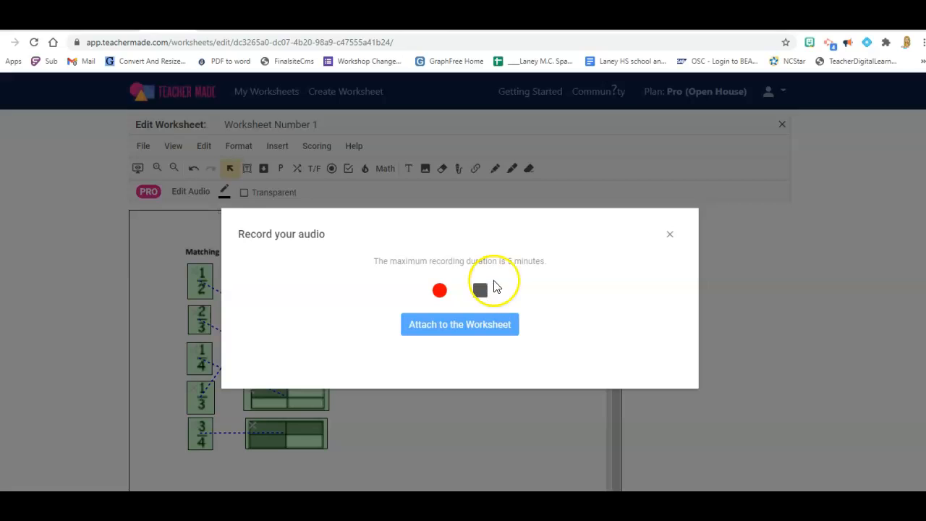
pyautogui.click(669, 234)
# Return to the list of worksheets and start creating an assignment from Worksheet Number 1.
pyautogui.scroll(2, 181, 467)
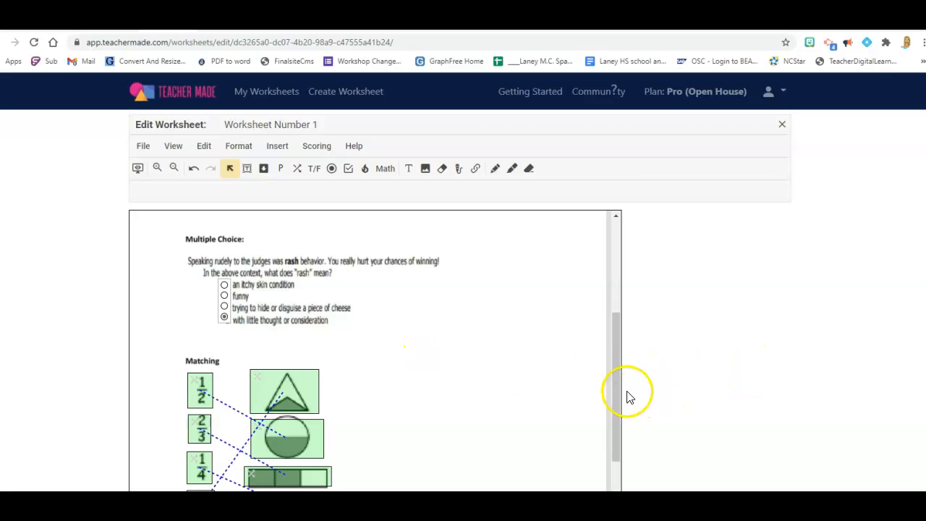
pyautogui.moveTo(616, 364); pyautogui.dragTo(621, 258)
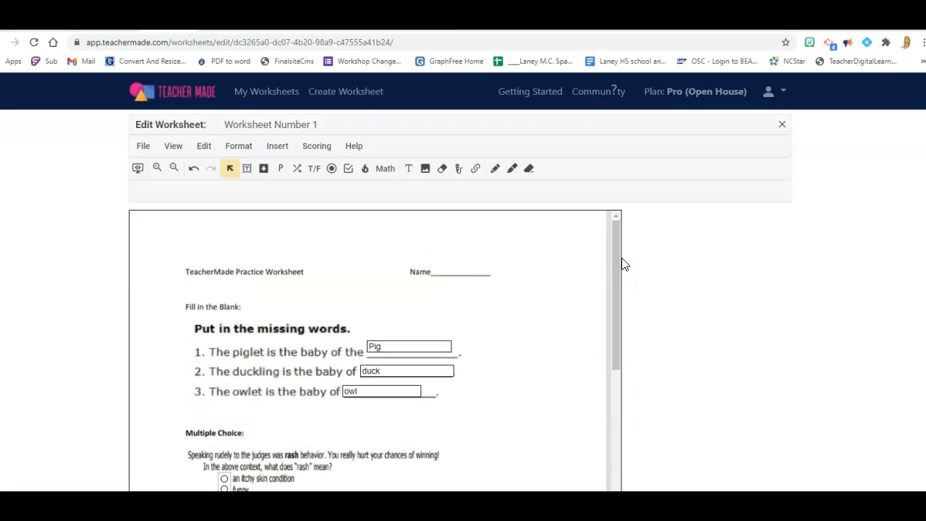
pyautogui.click(275, 99)
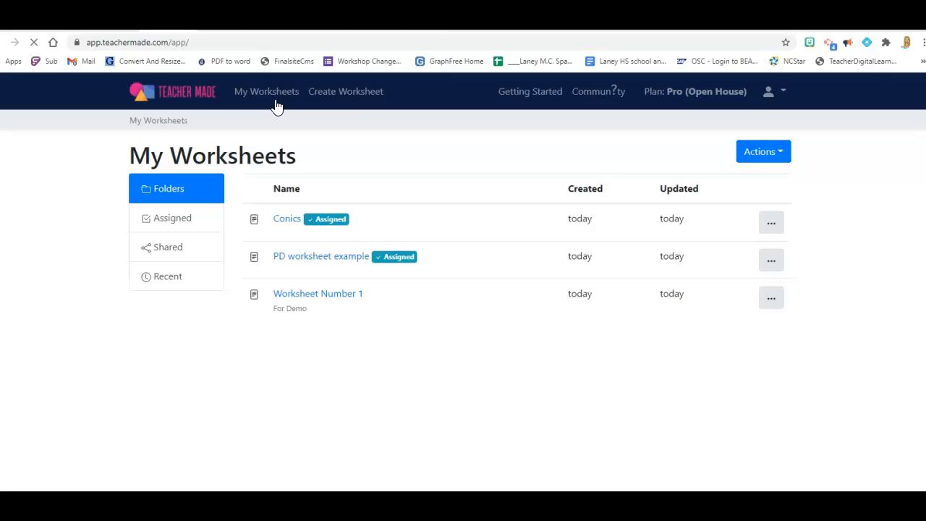
pyautogui.click(771, 298)
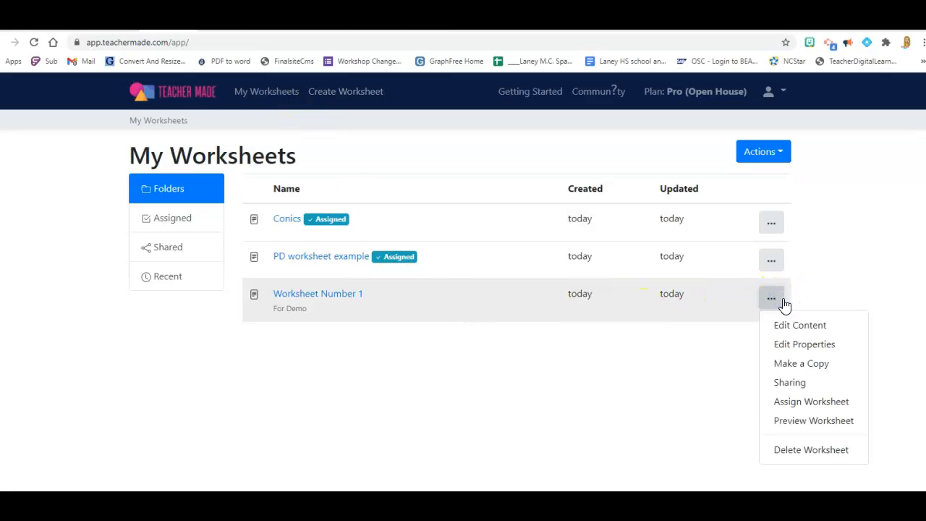
pyautogui.click(814, 325)
pyautogui.click(797, 404)
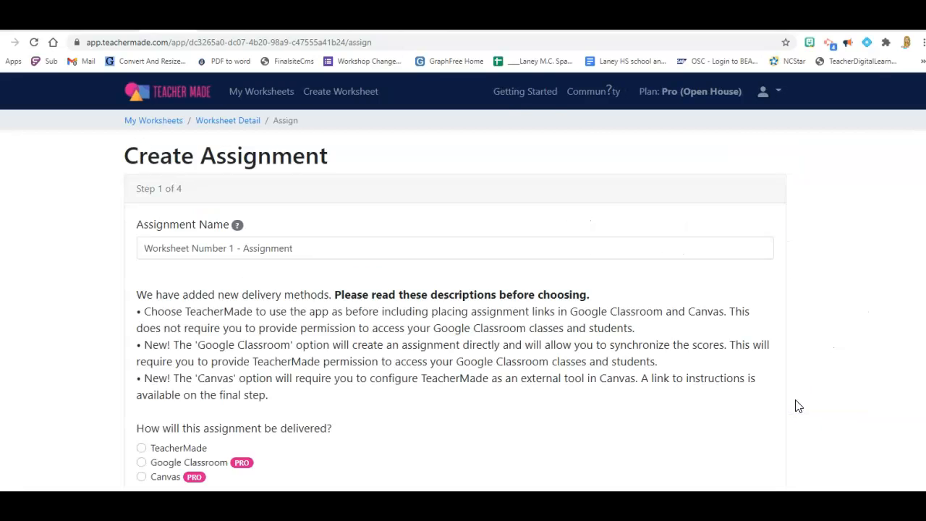
# Choose TeacherMade as the assignment's delivery method and continue to the sign-in settings.
pyautogui.scroll(-1, 313, 260)
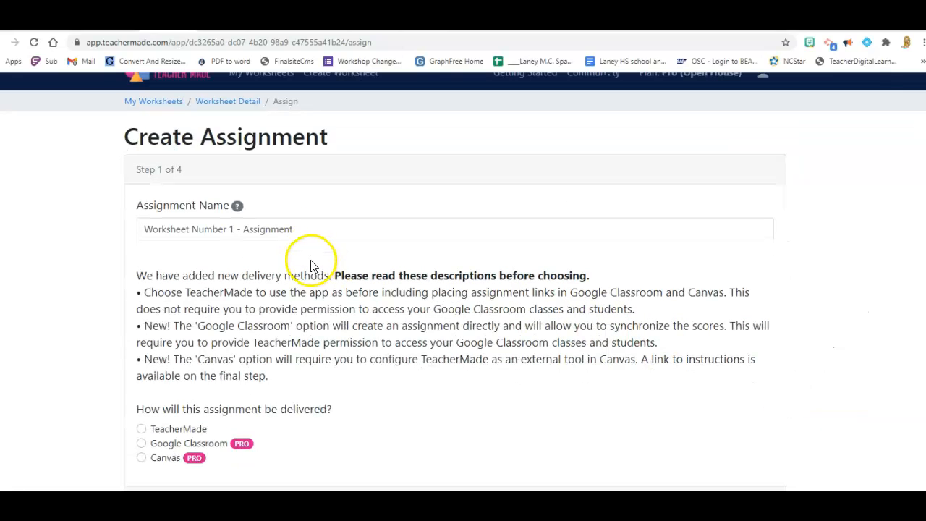
pyautogui.click(142, 429)
pyautogui.click(142, 458)
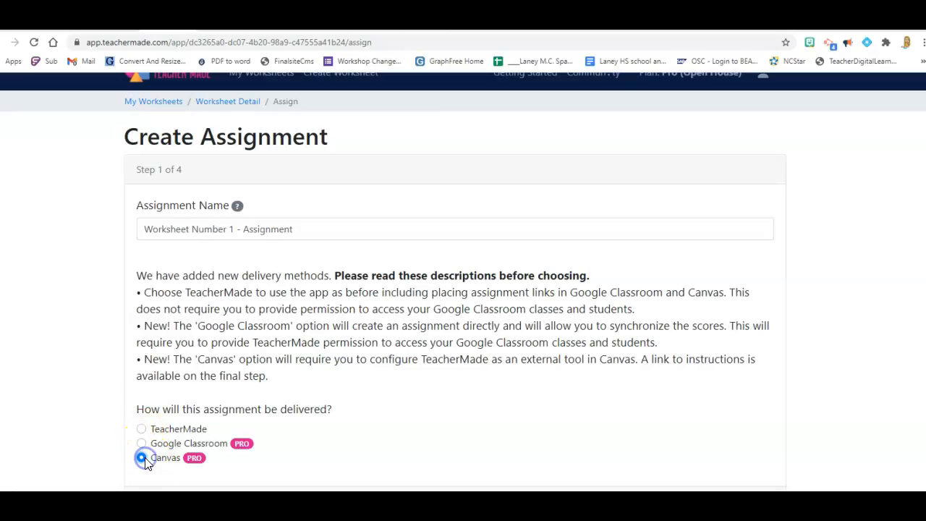
pyautogui.click(120, 429)
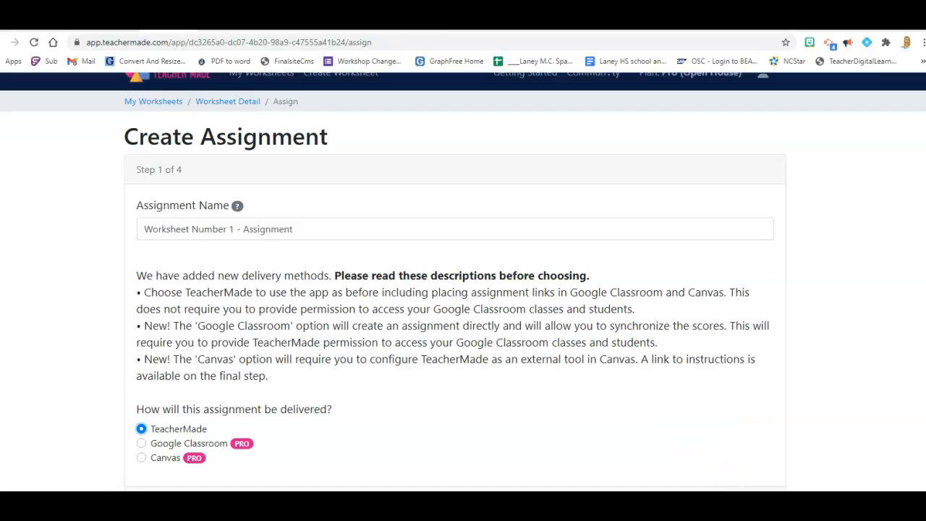
pyautogui.click(755, 505)
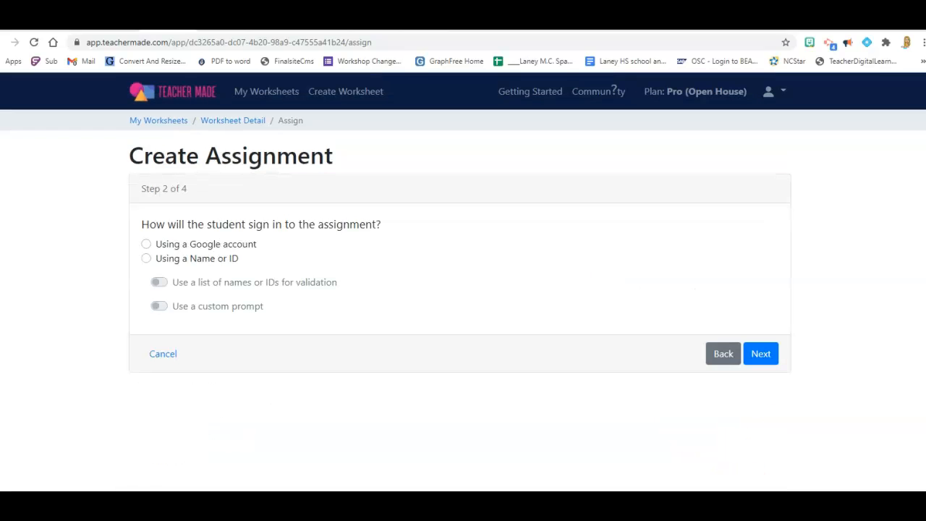
# Have students sign in to the assignment using a Google account and continue to the score settings.
pyautogui.click(146, 243)
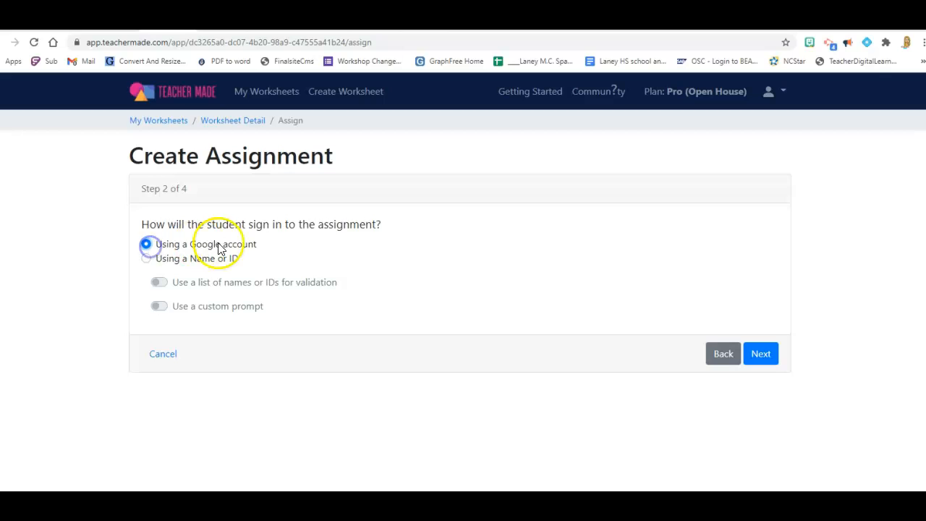
pyautogui.moveTo(256, 246); pyautogui.dragTo(179, 248)
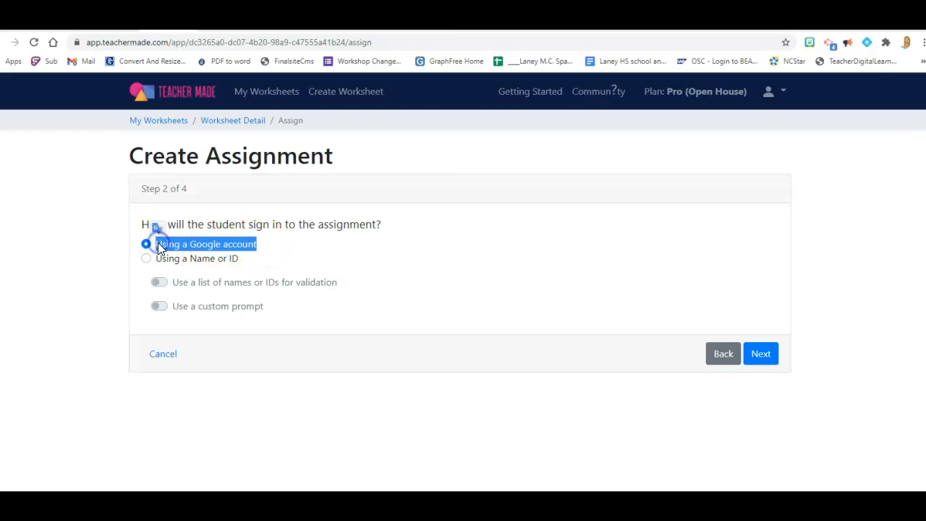
pyautogui.click(760, 353)
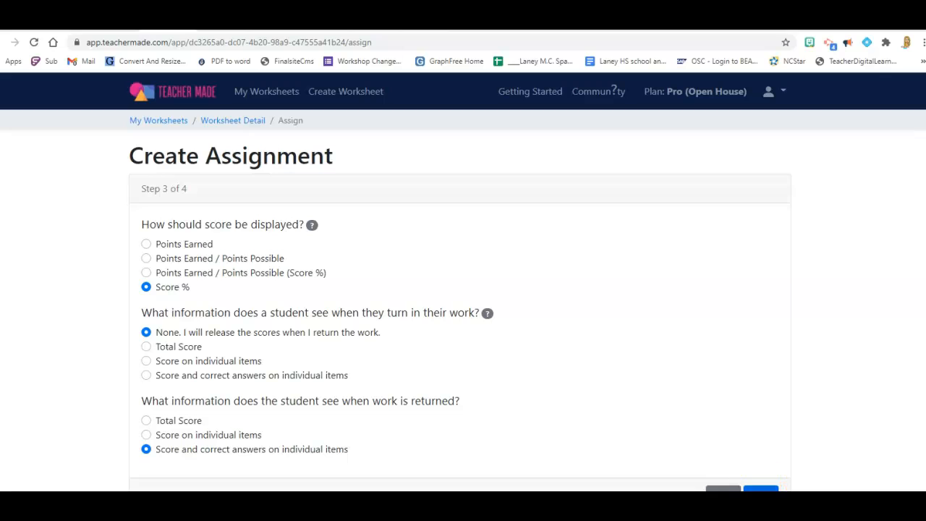
# Accept the Score % display and release-on-return settings, leave all four student tools enabled, and save the assignment.
pyautogui.click(760, 489)
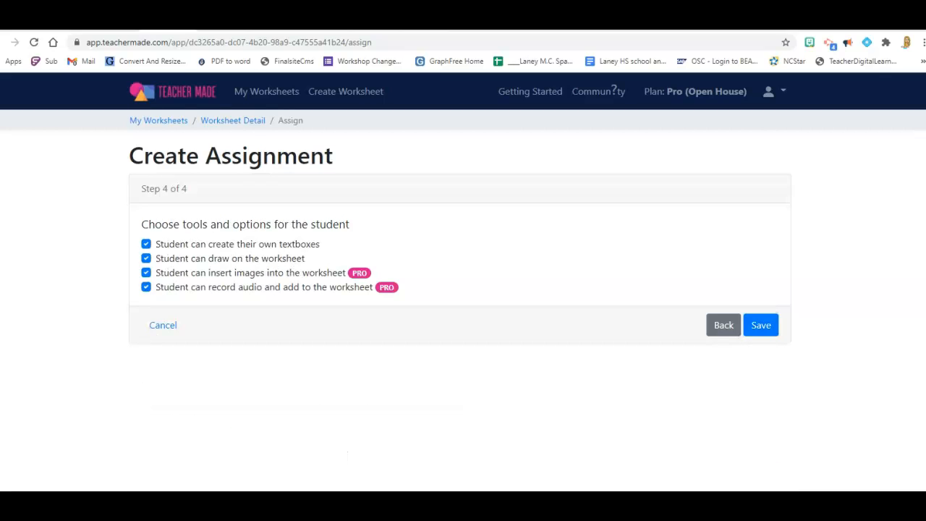
pyautogui.click(771, 329)
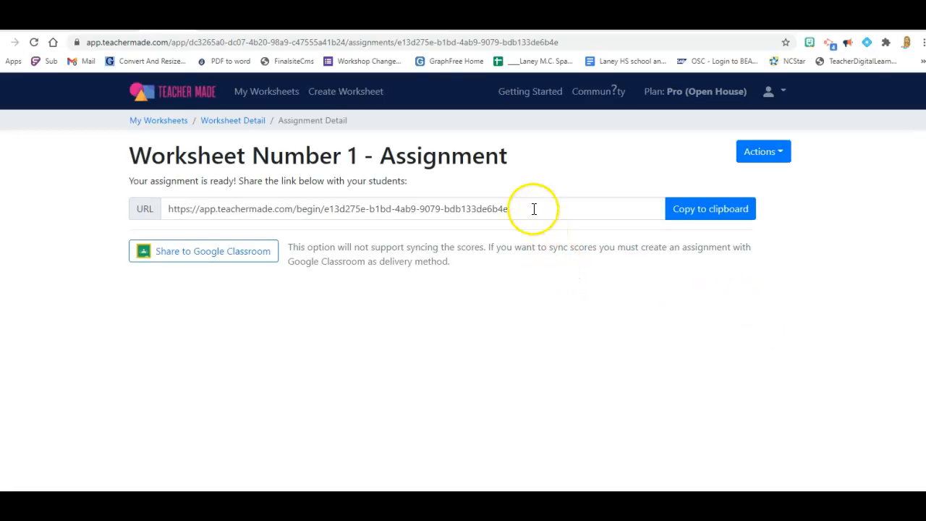
# Copy the Worksheet Number 1 assignment's student link and open it in a new browser tab.
pyautogui.moveTo(533, 207); pyautogui.dragTo(135, 194)
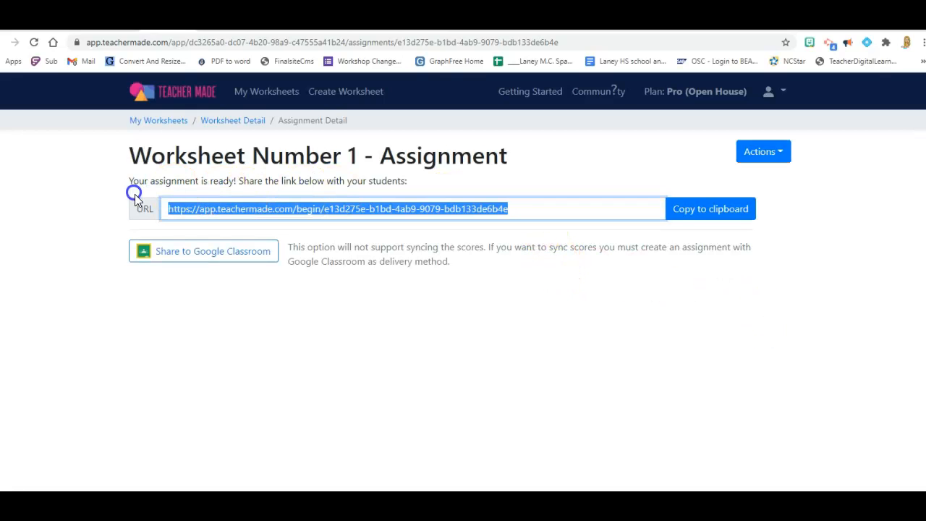
pyautogui.rightClick(224, 209)
pyautogui.click(251, 250)
pyautogui.hotkey('ctrl', 't')
pyautogui.click(599, 43)
pyautogui.rightClick(601, 45)
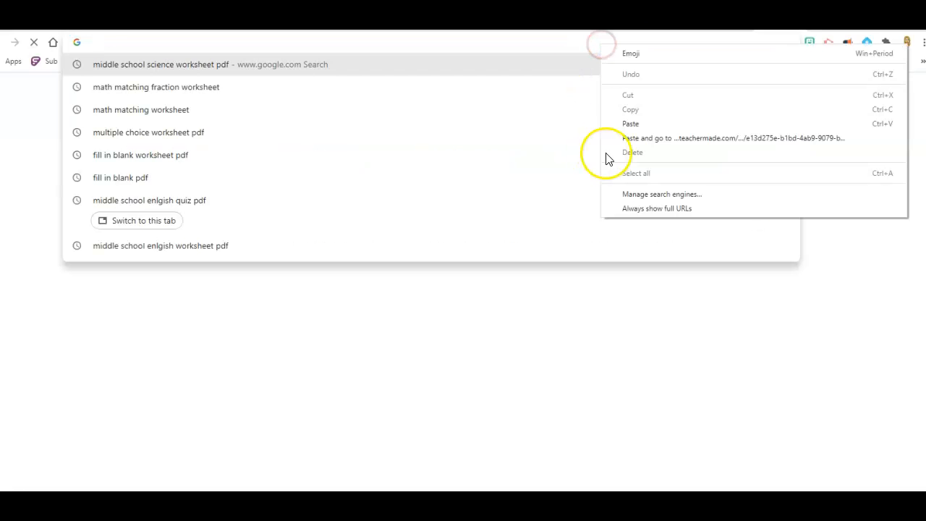
pyautogui.click(628, 123)
pyautogui.press('Return')
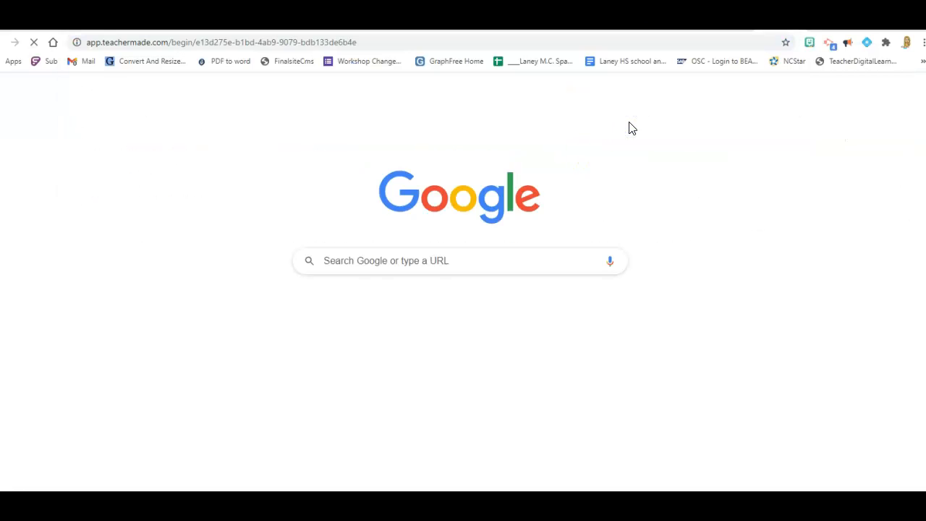